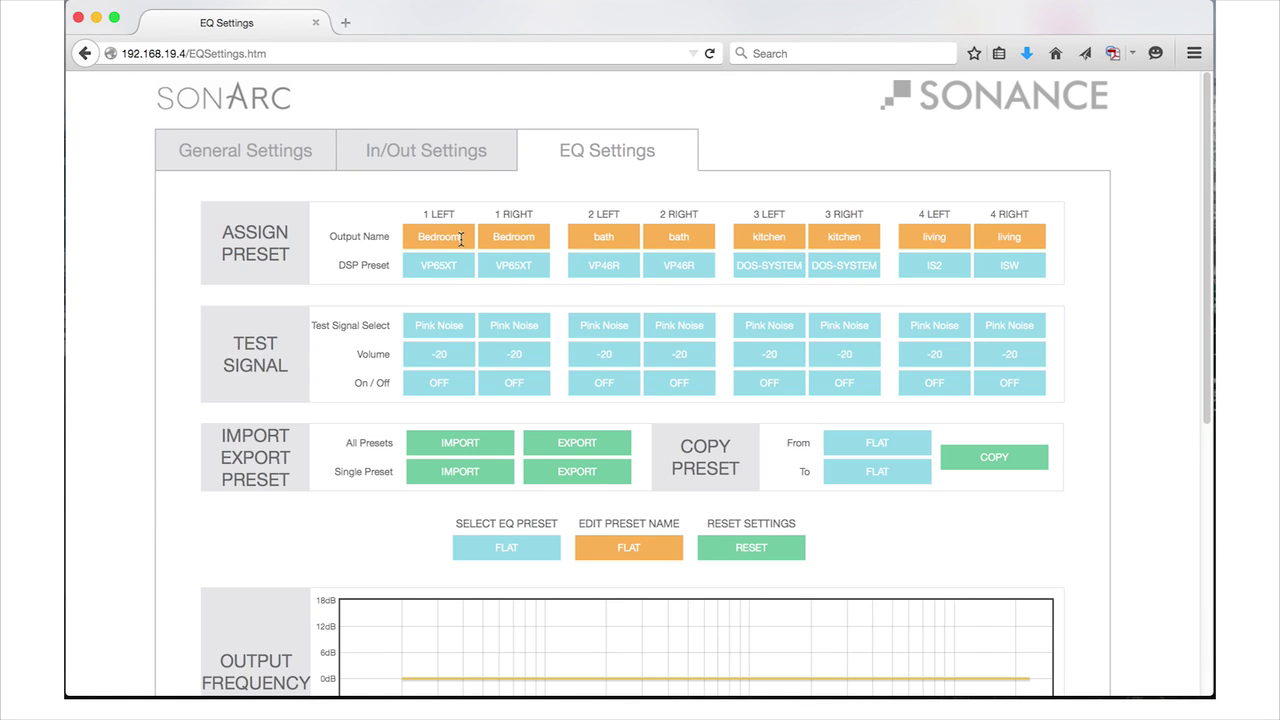
- Assign the FLAT DSP preset to output 1 Left and look over the test signals available for it
{"action": "left_click", "coordinate": [455, 151]}
{"action": "left_click", "coordinate": [453, 327]}
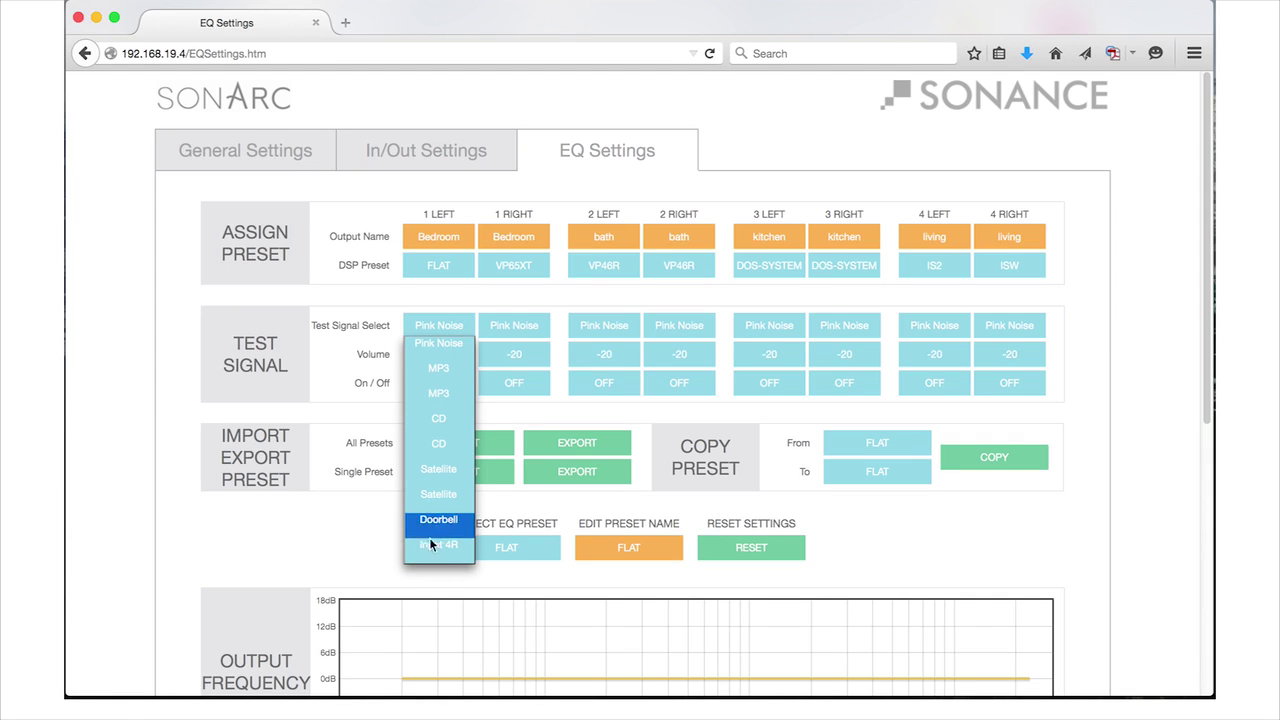
{"action": "left_click", "coordinate": [407, 299]}
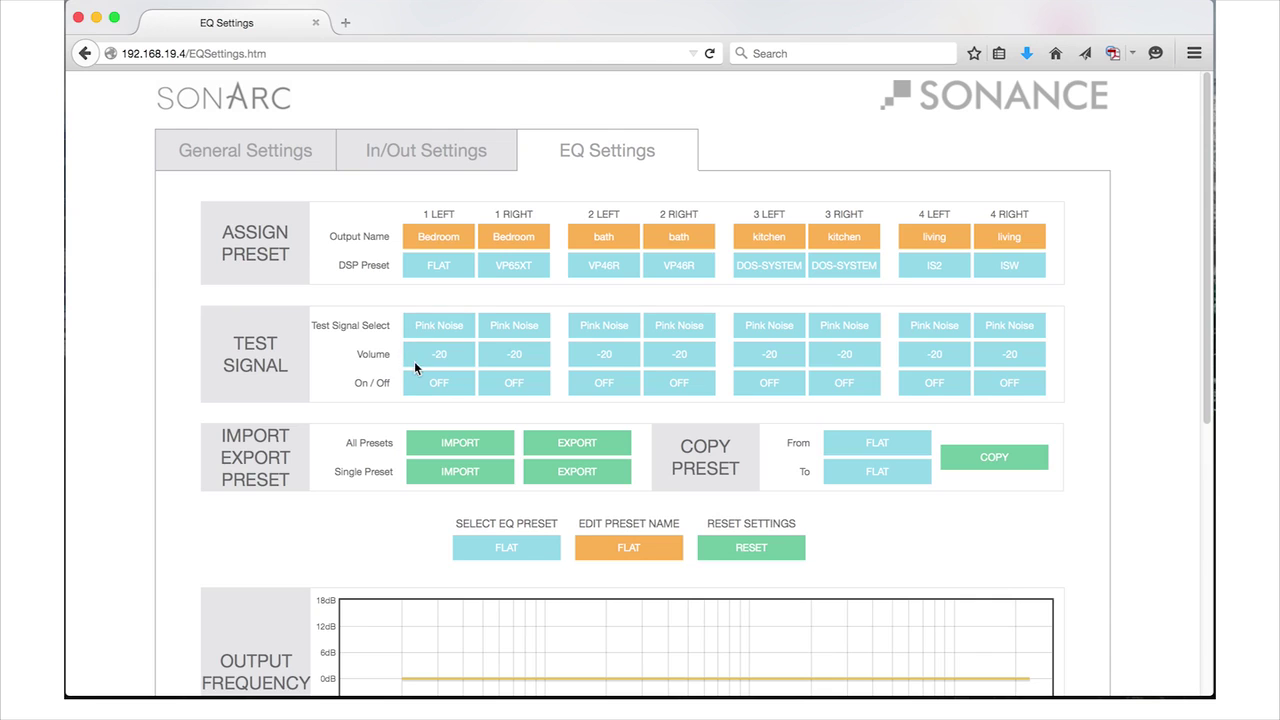
- Set the test signal volume of output 1 Left to -31 and switch on the test signal for output 2 Left
{"action": "left_click", "coordinate": [451, 356]}
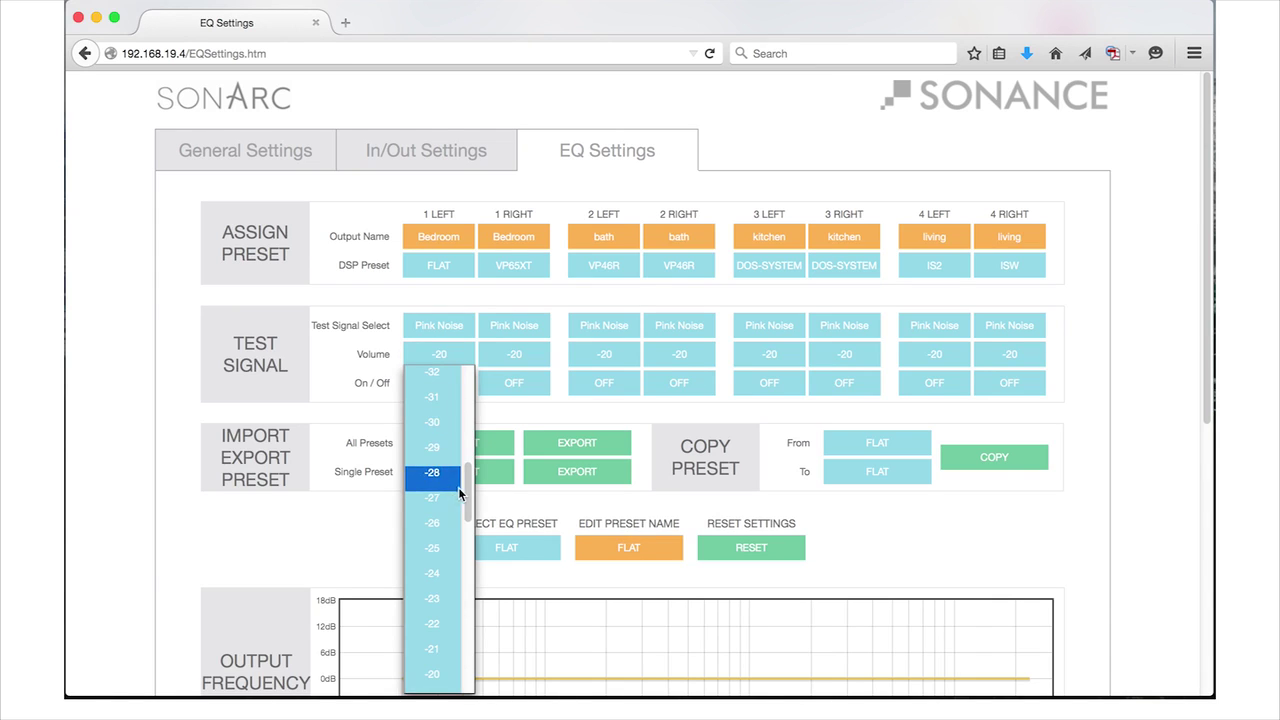
{"action": "mouse_move", "coordinate": [466, 485]}
{"action": "left_mouse_down"}
{"action": "mouse_move", "coordinate": [463, 378]}
{"action": "mouse_move", "coordinate": [451, 540]}
{"action": "mouse_move", "coordinate": [465, 660]}
{"action": "mouse_move", "coordinate": [466, 451]}
{"action": "mouse_move", "coordinate": [459, 480]}
{"action": "left_mouse_up"}
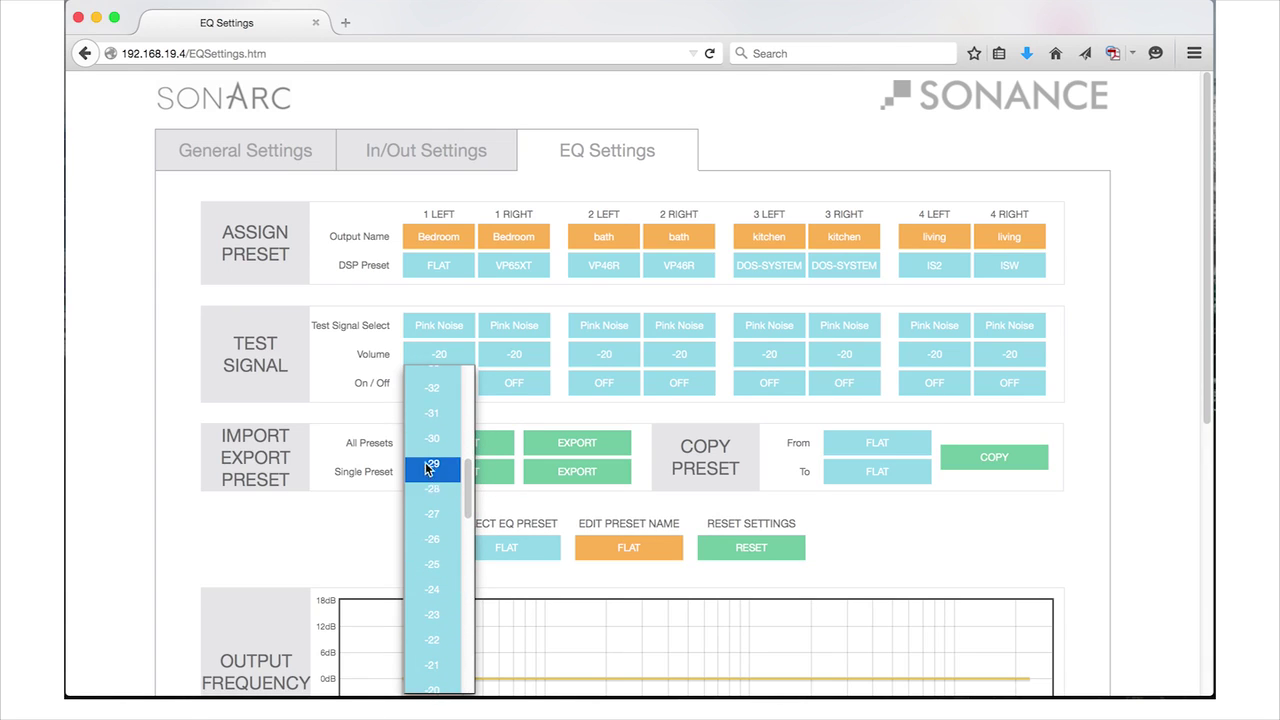
{"action": "left_click", "coordinate": [429, 421]}
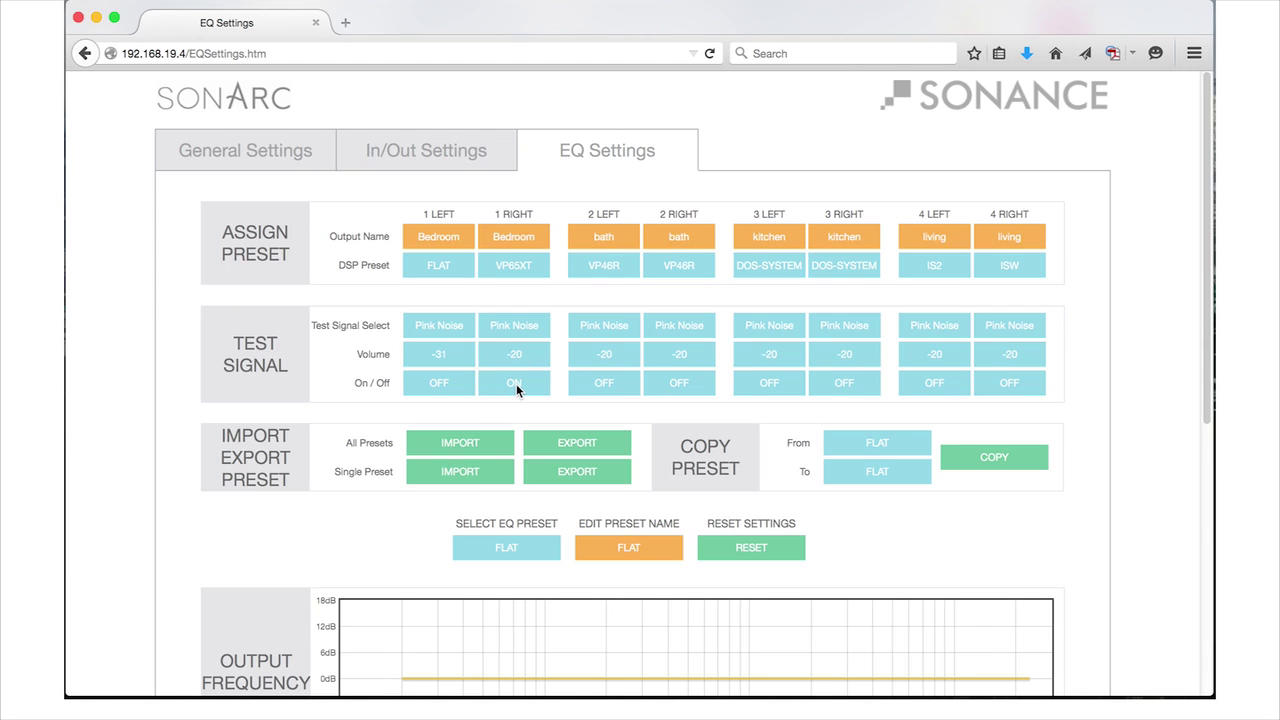
{"action": "left_click", "coordinate": [604, 383]}
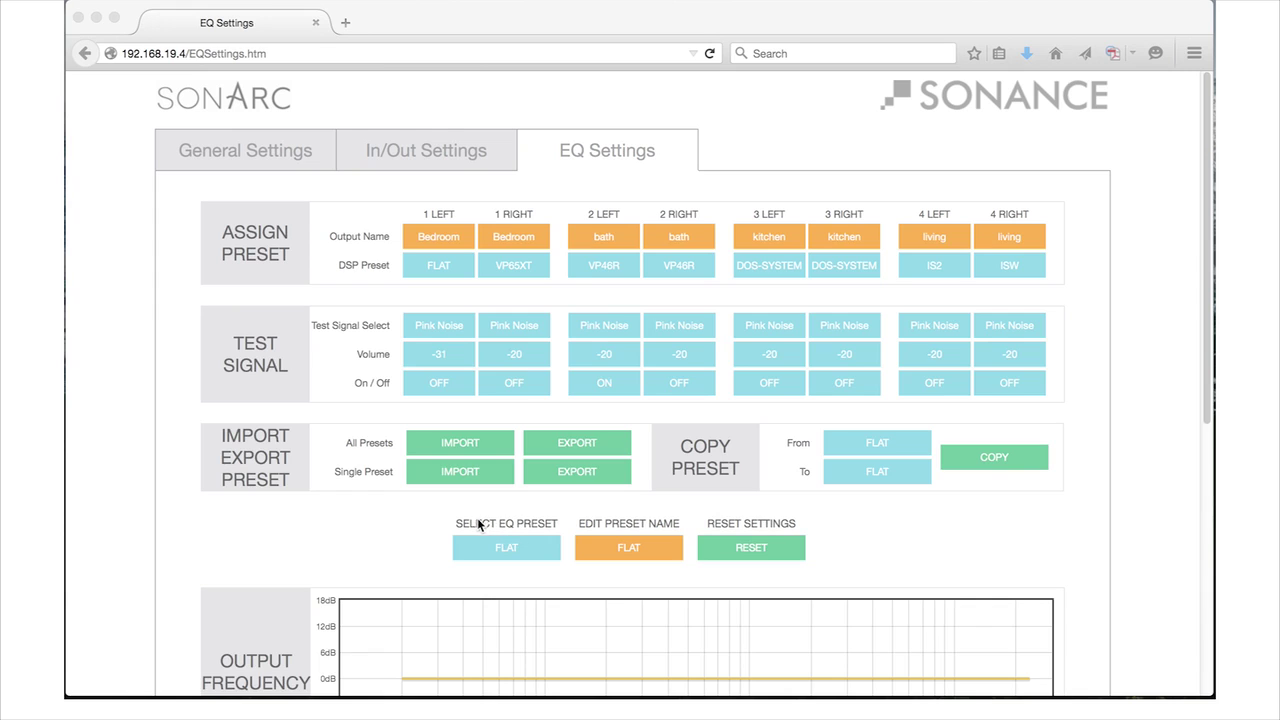
- Select the AS38RS EQ preset and export it as a single preset, saving the file 3_AS38RS.eqs
{"action": "left_click", "coordinate": [529, 552]}
{"action": "left_click", "coordinate": [529, 552]}
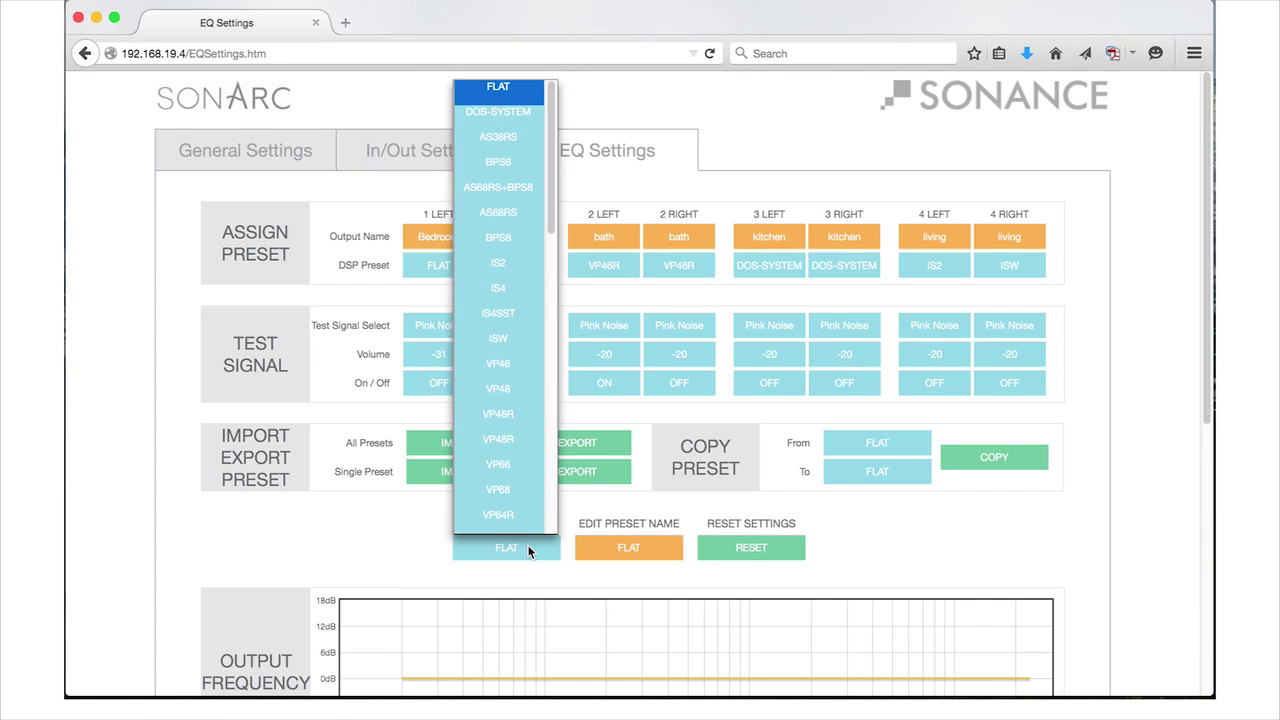
{"action": "left_click", "coordinate": [514, 148]}
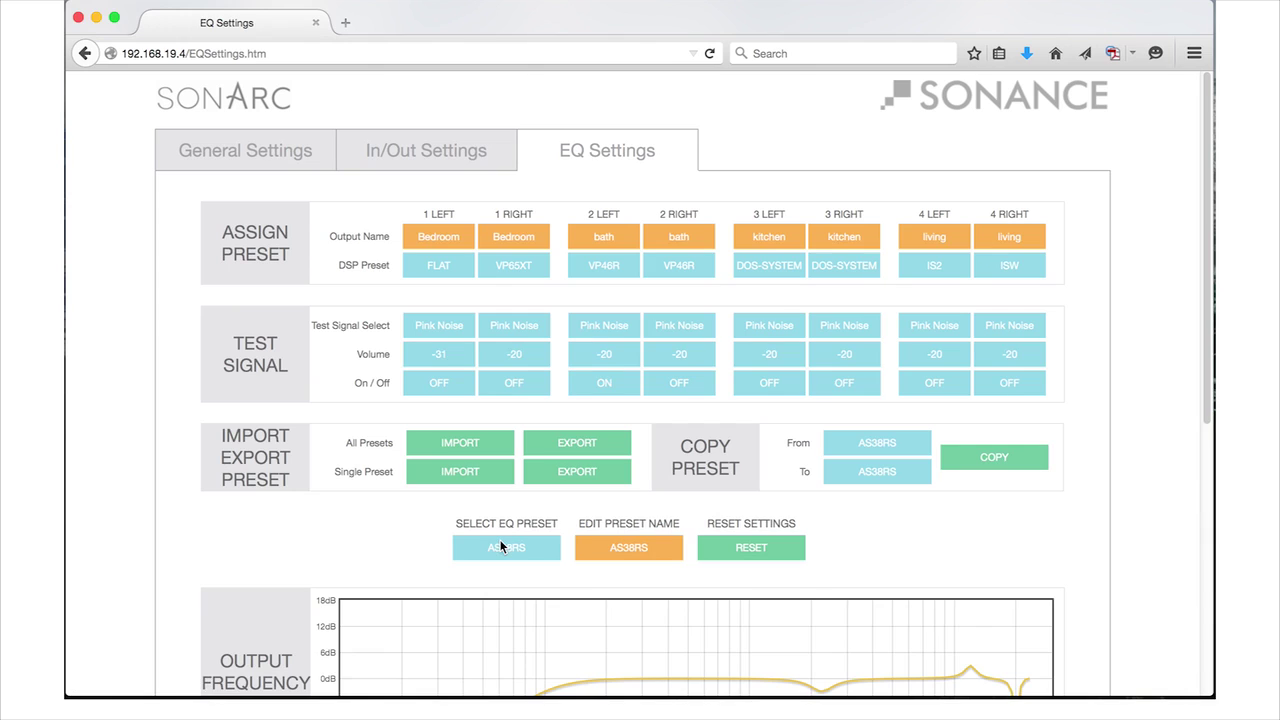
{"action": "left_click", "coordinate": [572, 472]}
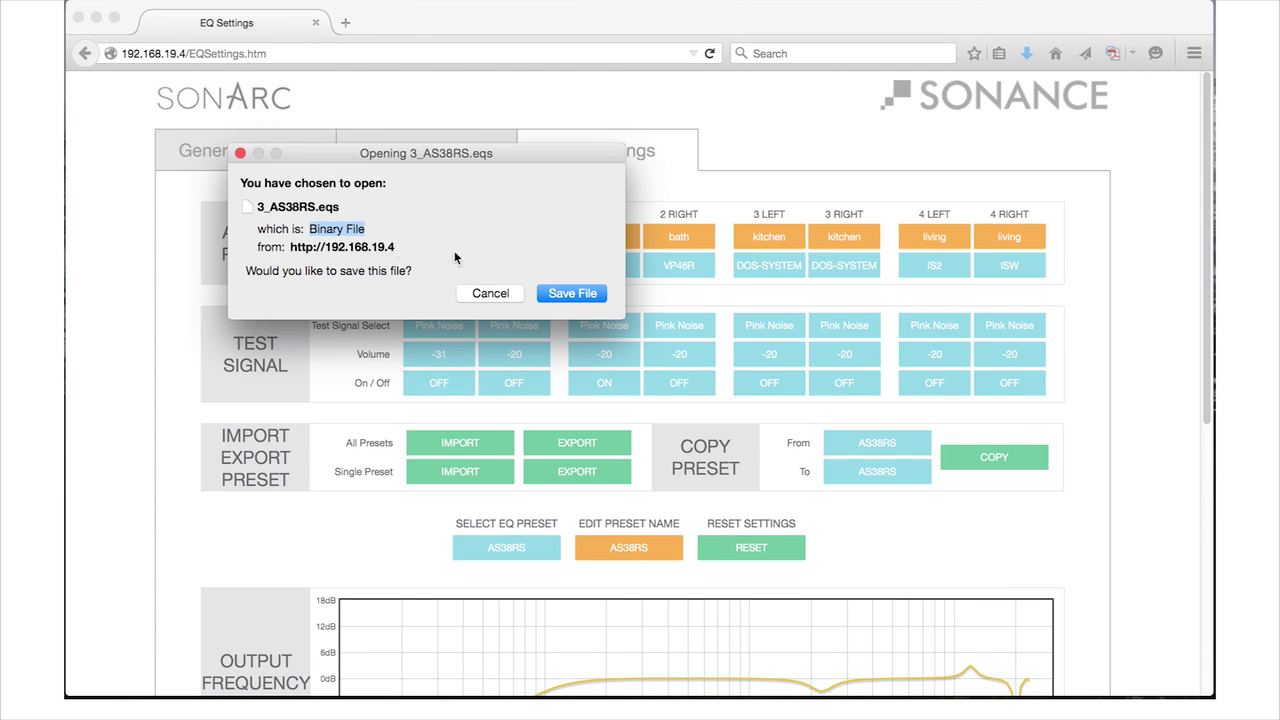
{"action": "left_click", "coordinate": [558, 292]}
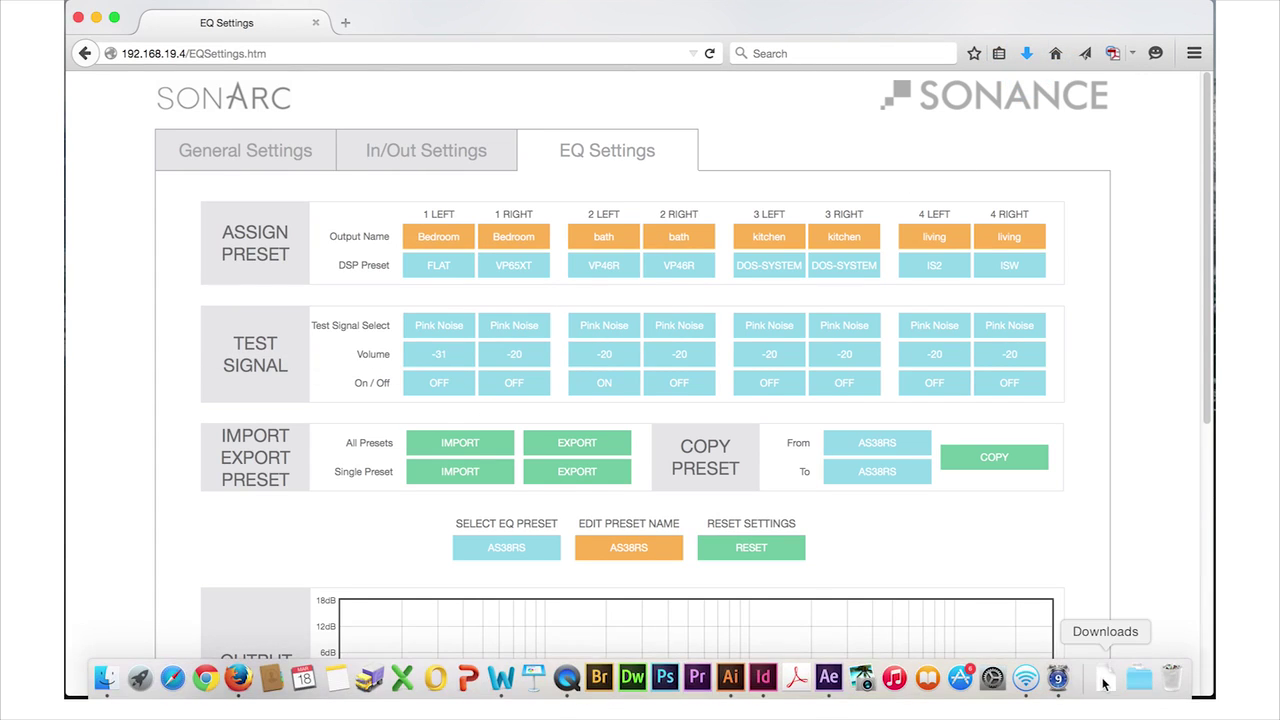
- Check the Downloads folder for the exported AS38RS preset file and close the folder window
{"action": "left_click", "coordinate": [1105, 678]}
{"action": "left_click", "coordinate": [1138, 268]}
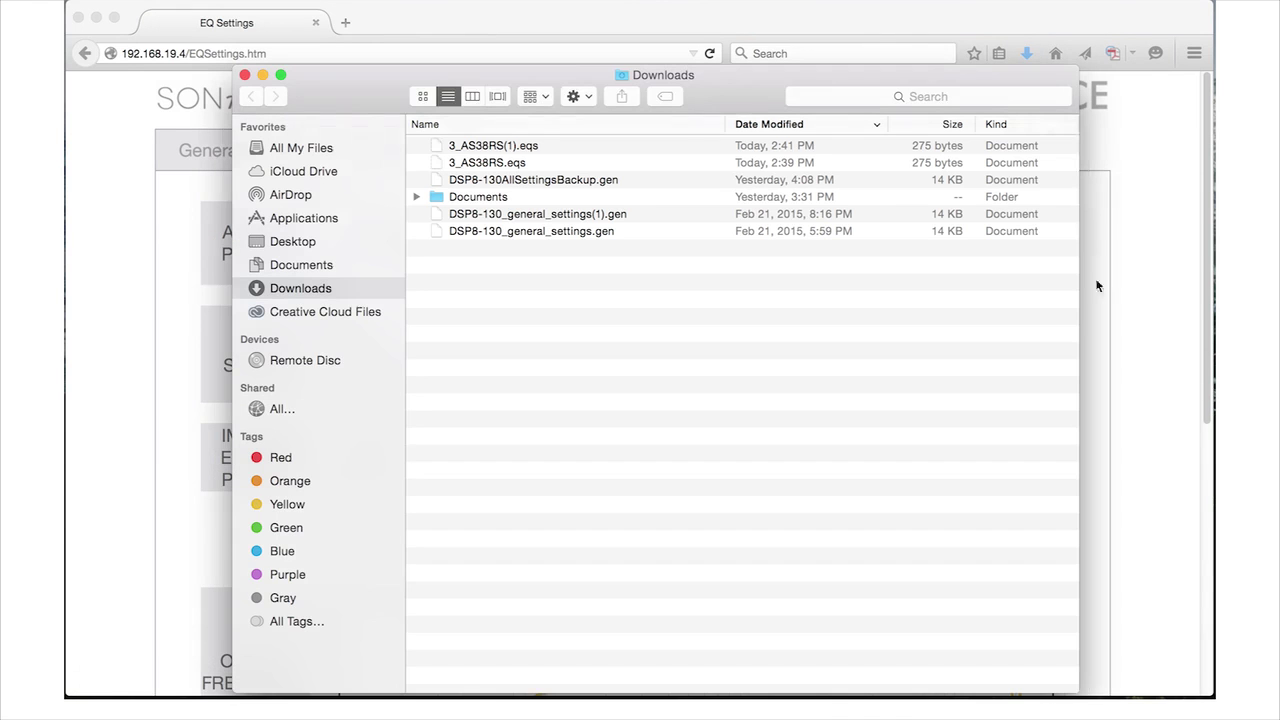
{"action": "left_click", "coordinate": [245, 76]}
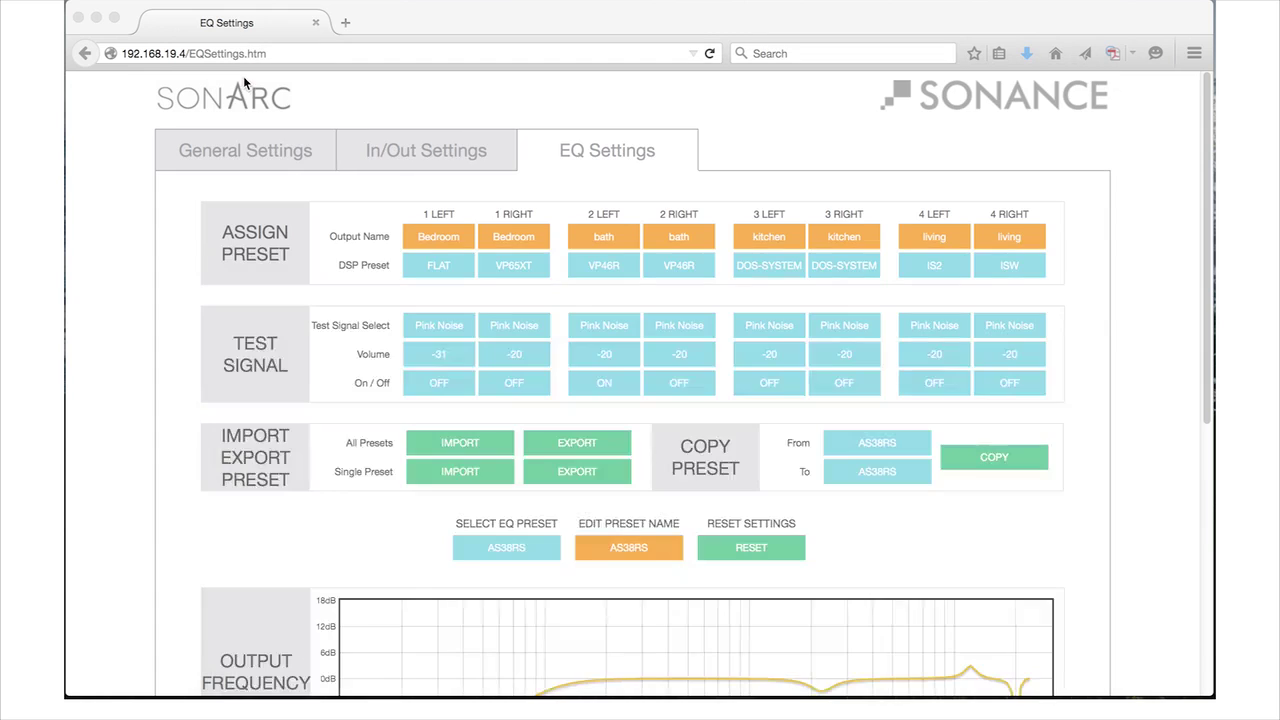
- Select the 43-OPEN EQ preset, import the single preset file 3_AS38RS.eqs into it, and return to the settings page
{"action": "left_click", "coordinate": [535, 546]}
{"action": "left_click_drag", "start_coordinate": [549, 233], "coordinate": [537, 543]}
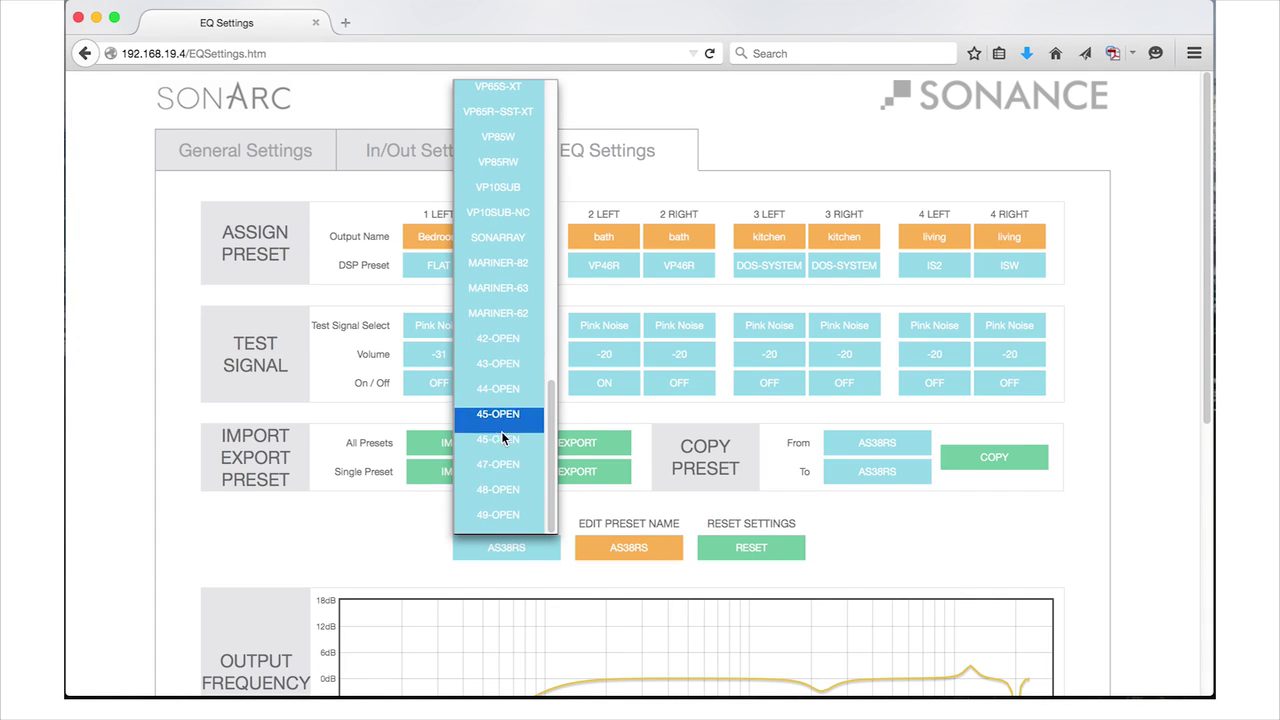
{"action": "left_click", "coordinate": [498, 339]}
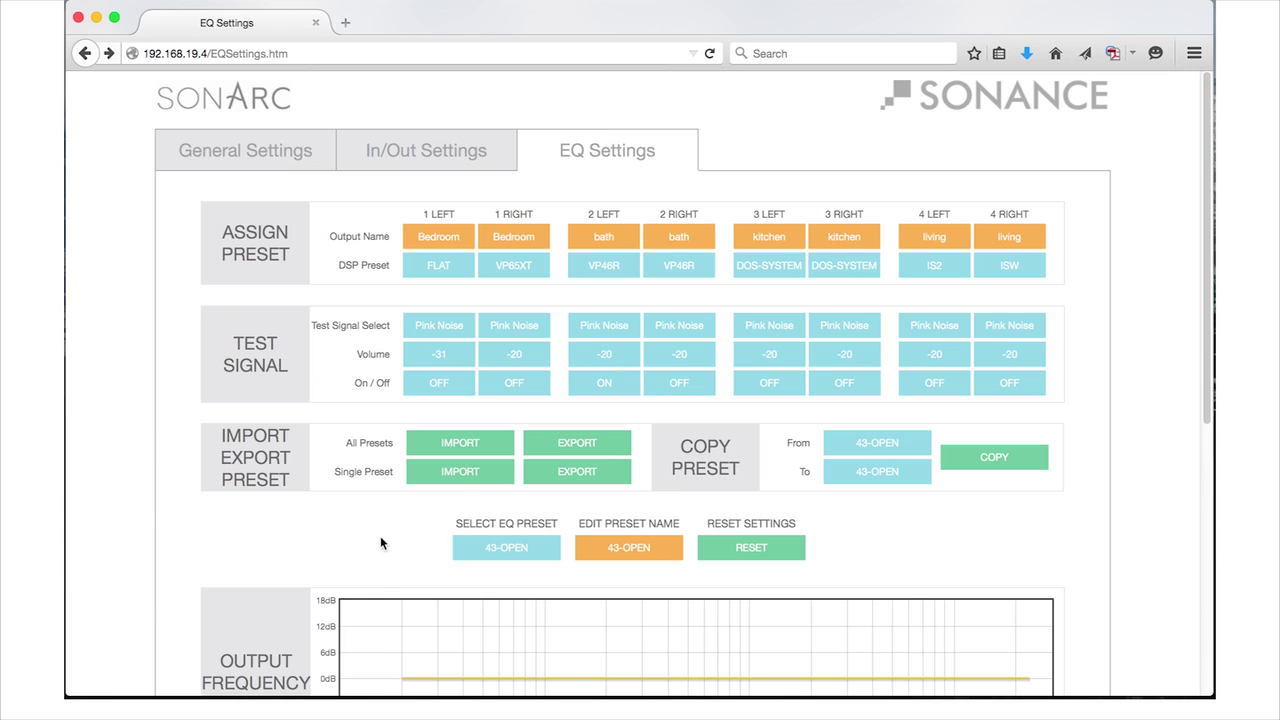
{"action": "left_click", "coordinate": [465, 475]}
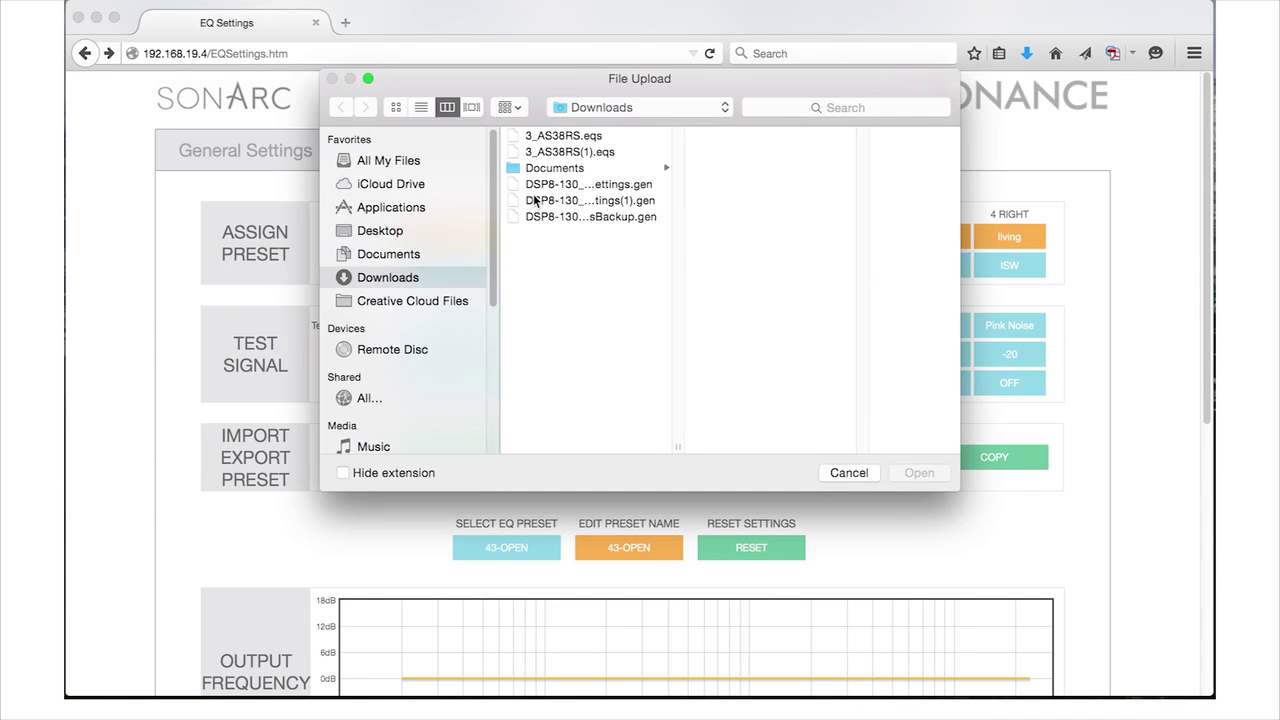
{"action": "left_click", "coordinate": [591, 140]}
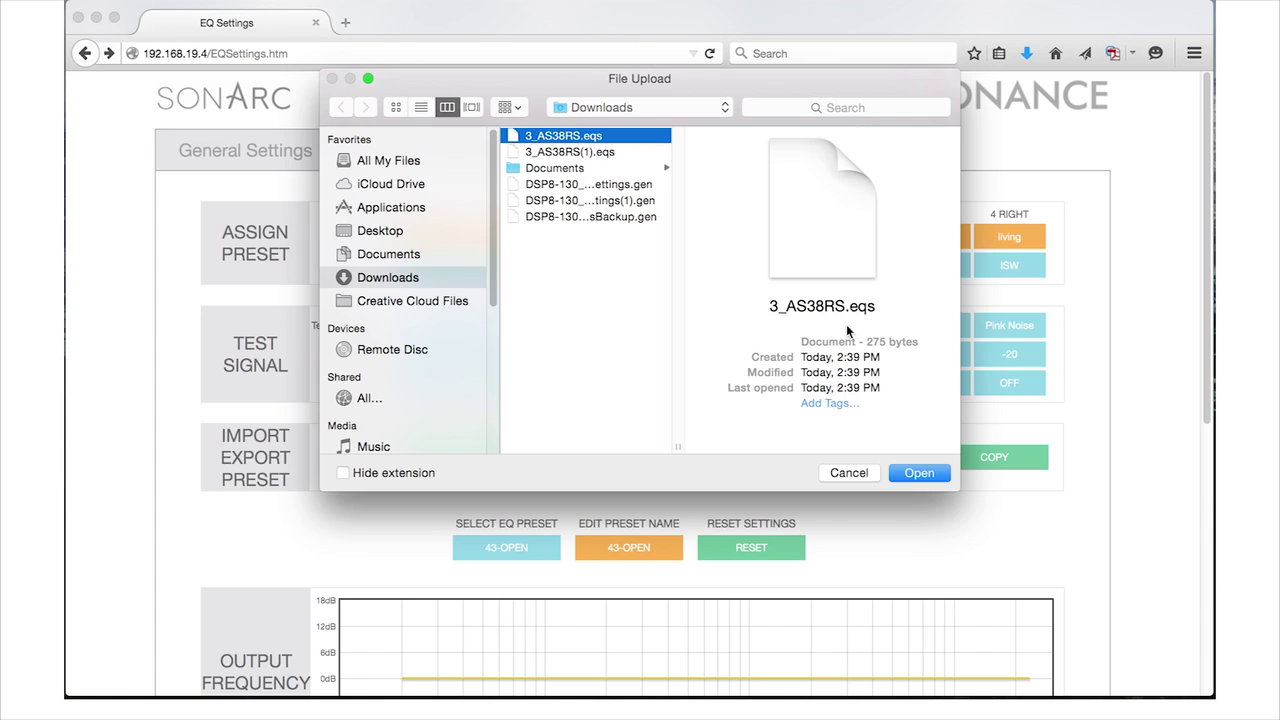
{"action": "left_click", "coordinate": [918, 476]}
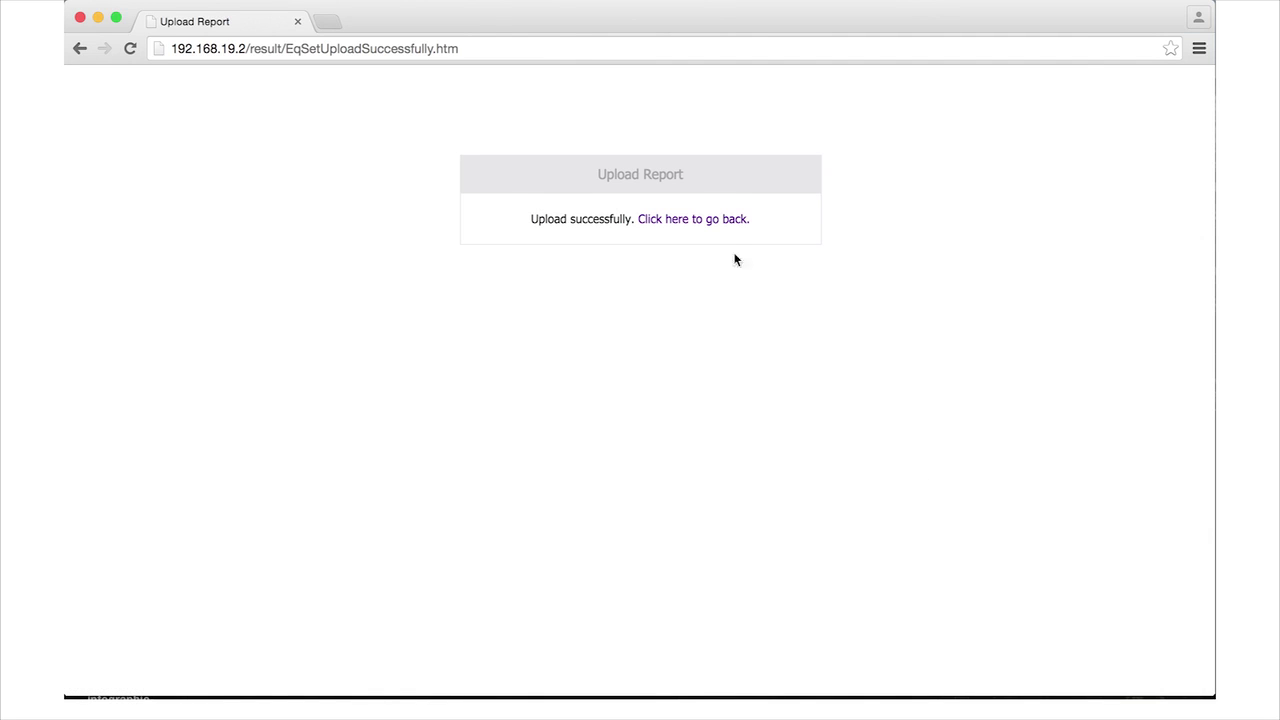
{"action": "left_click", "coordinate": [697, 222]}
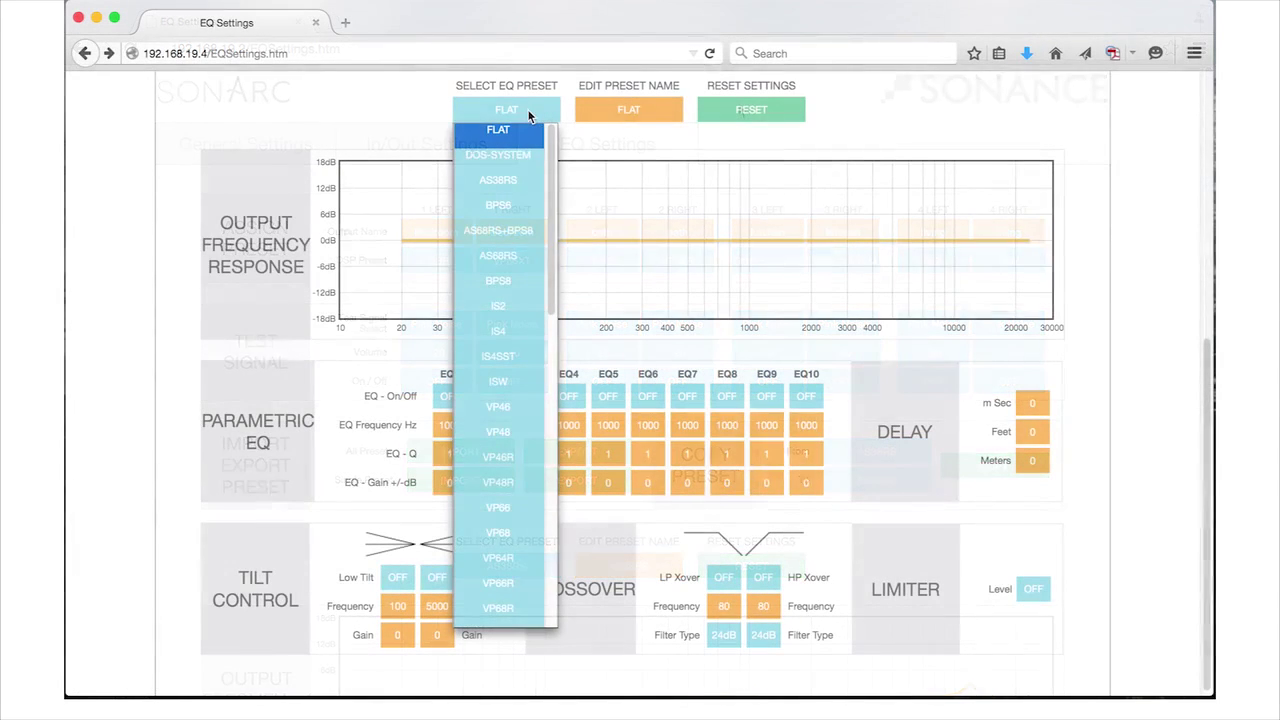
- Look through the Sonamp DSP Amplifiers page on the Sonance website, down to the specifications and related products
{"action": "scroll", "coordinate": [513, 440], "scroll_direction": "down", "scroll_amount": 5}
{"action": "scroll", "coordinate": [513, 440], "scroll_direction": "down", "scroll_amount": 5}
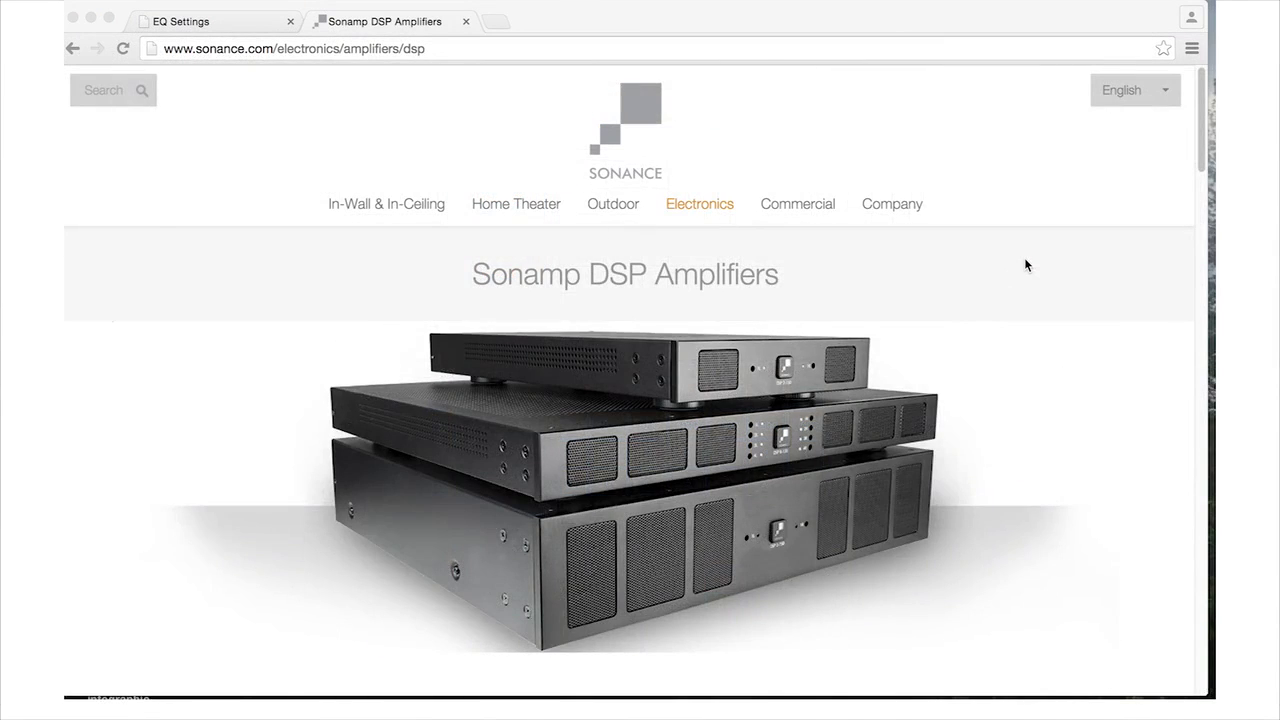
{"action": "scroll", "coordinate": [1024, 257], "scroll_direction": "down", "scroll_amount": 1}
{"action": "scroll", "coordinate": [1025, 260], "scroll_direction": "down", "scroll_amount": 10}
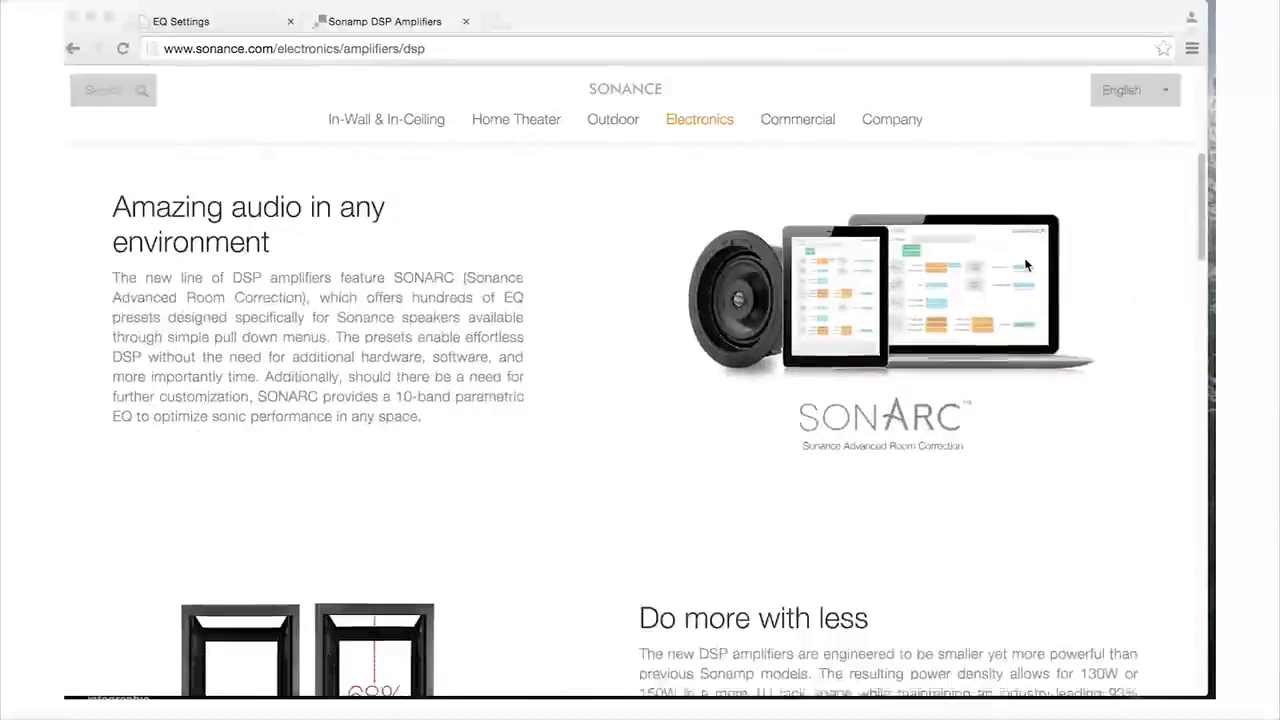
{"action": "scroll", "coordinate": [1025, 262], "scroll_direction": "down", "scroll_amount": 10}
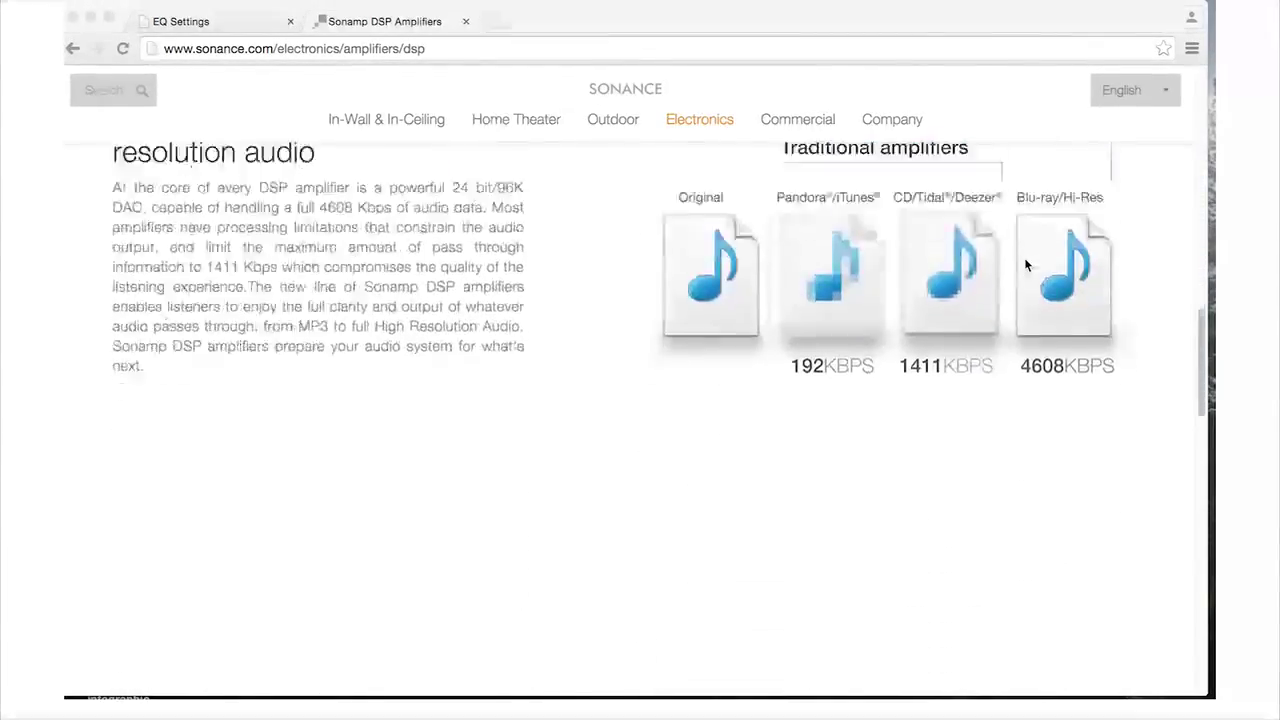
{"action": "scroll", "coordinate": [1025, 264], "scroll_direction": "down", "scroll_amount": 10}
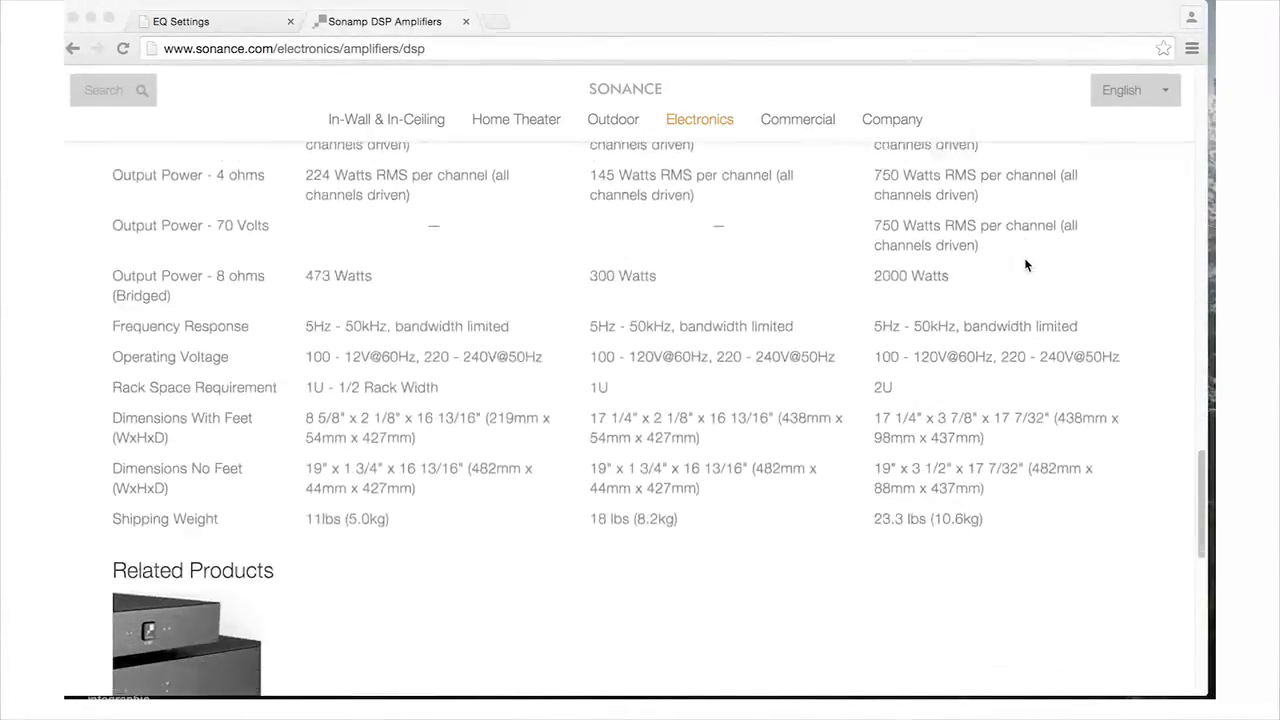
{"action": "scroll", "coordinate": [1024, 264], "scroll_direction": "down", "scroll_amount": 5}
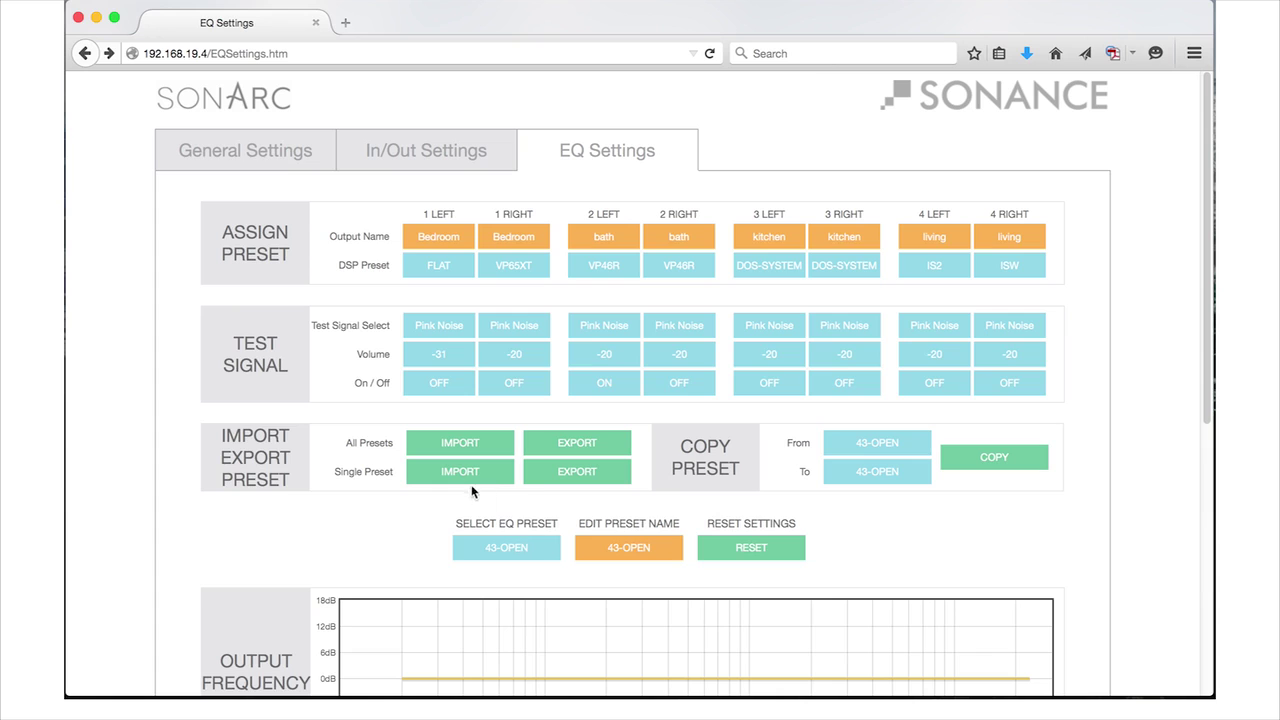
{"action": "scroll", "coordinate": [478, 468], "scroll_direction": "down", "scroll_amount": 1}
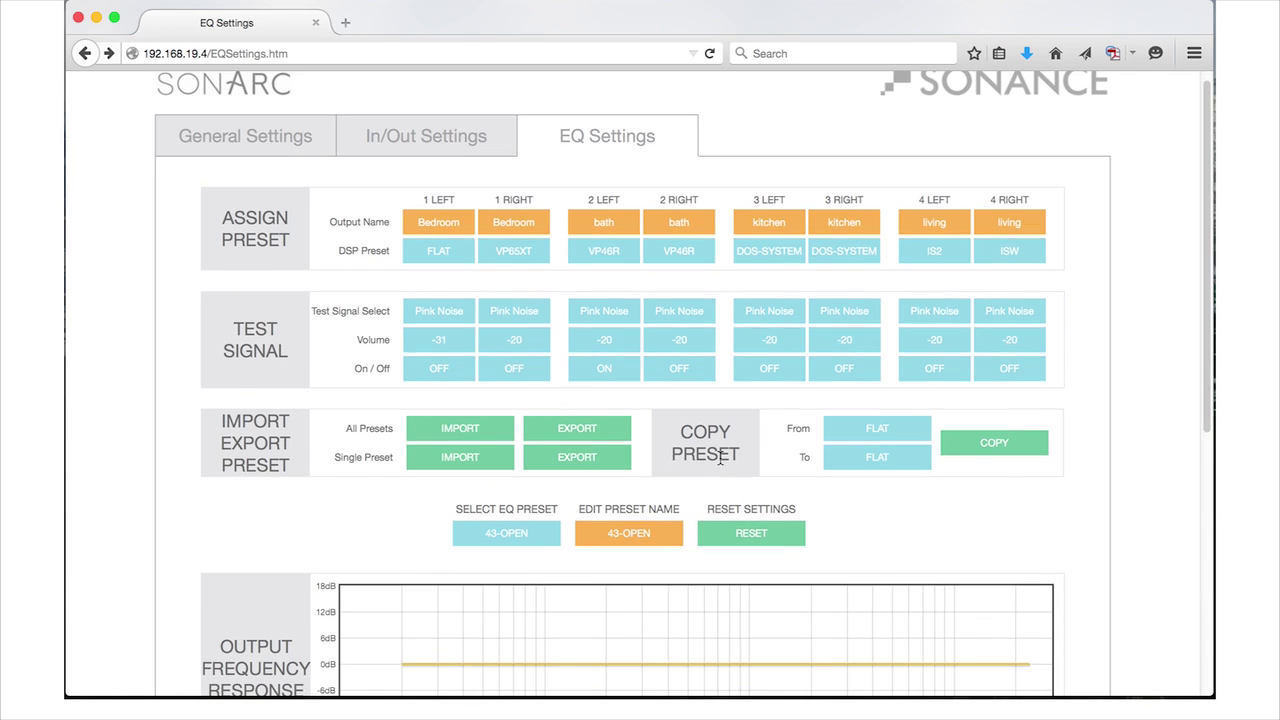
{"action": "left_click", "coordinate": [861, 457]}
{"action": "scroll", "coordinate": [861, 401], "scroll_direction": "down", "scroll_amount": 5}
{"action": "scroll", "coordinate": [861, 401], "scroll_direction": "down", "scroll_amount": 4}
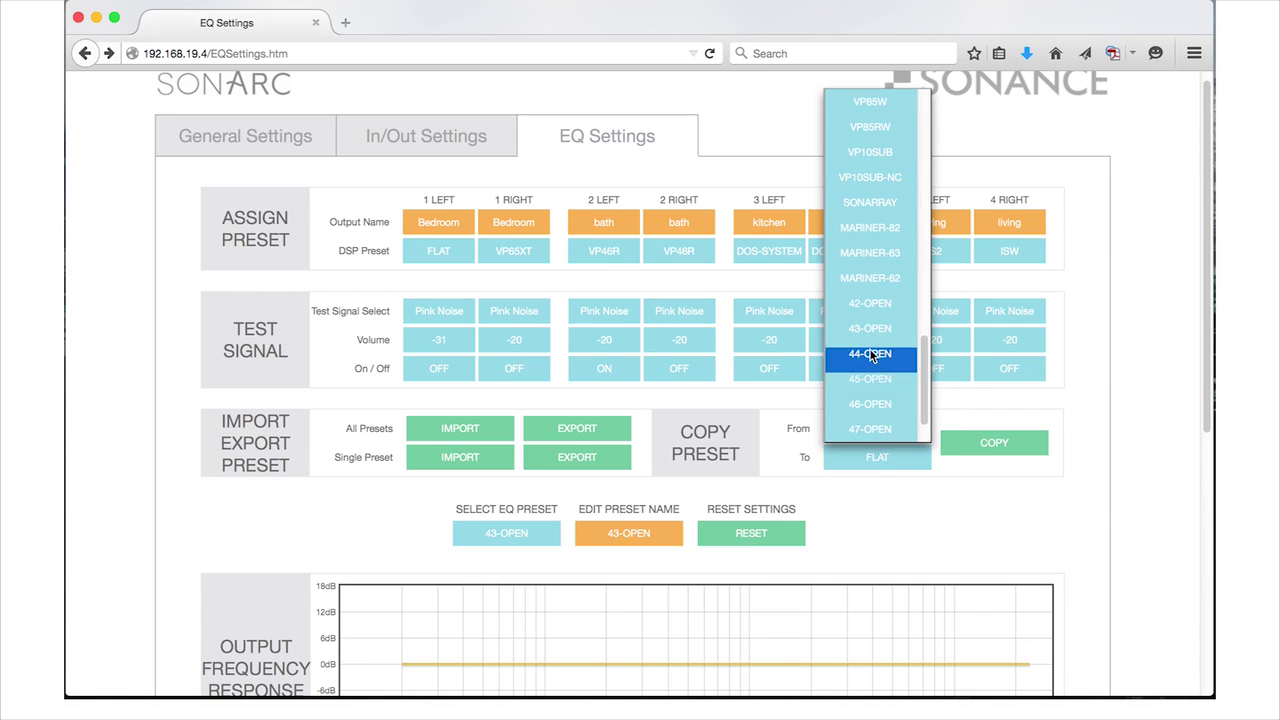
{"action": "left_click", "coordinate": [1100, 403]}
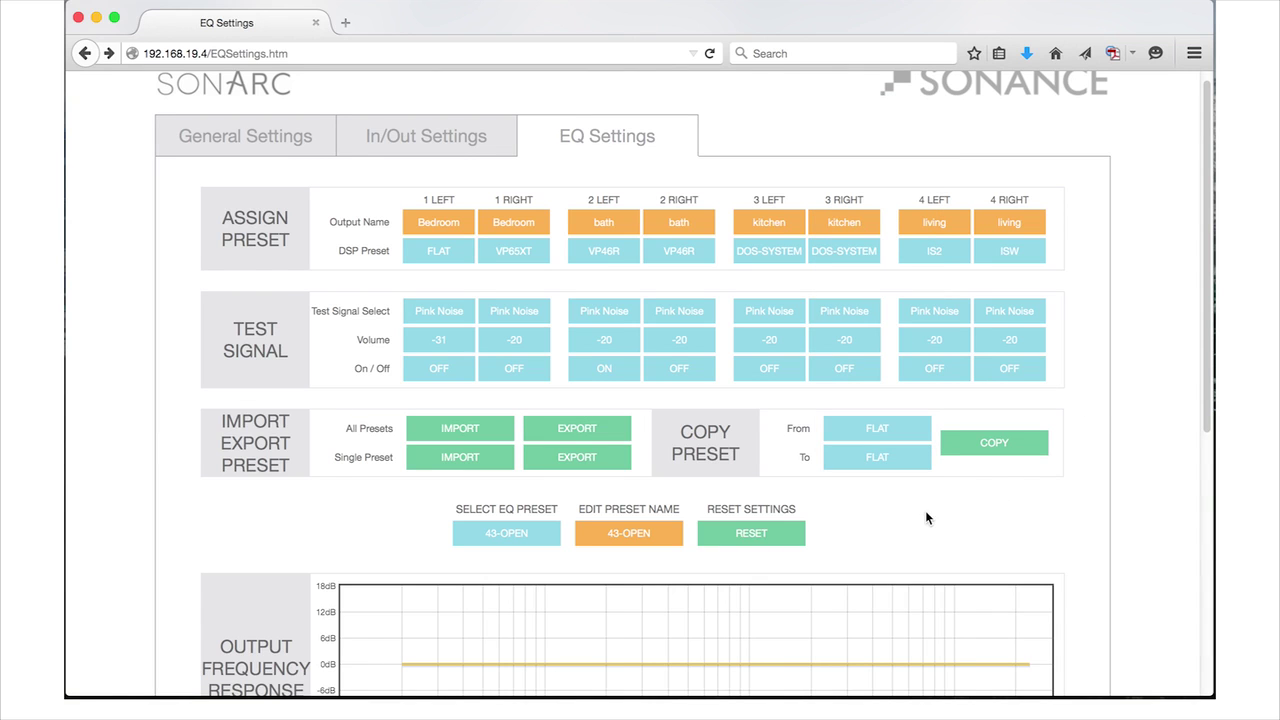
- Copy the AS38RS preset into the 43-OPEN slot
{"action": "scroll", "coordinate": [926, 517], "scroll_direction": "down", "scroll_amount": 3}
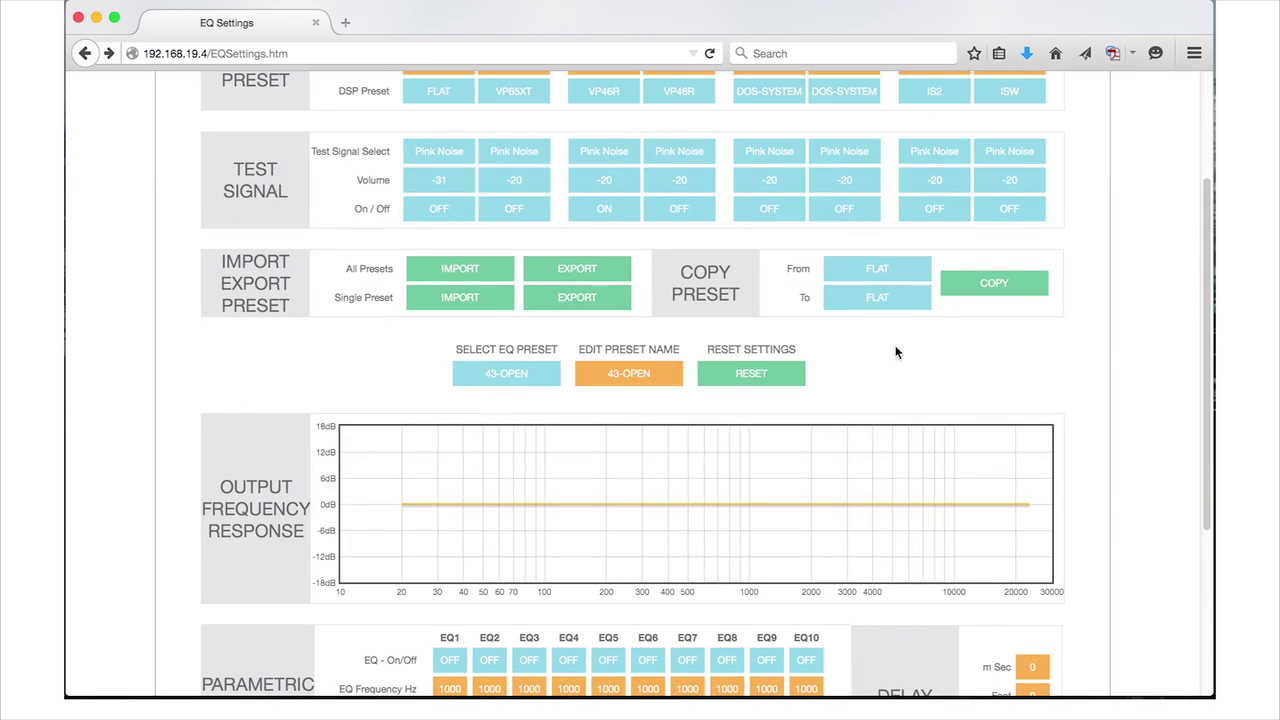
{"action": "left_click", "coordinate": [860, 267]}
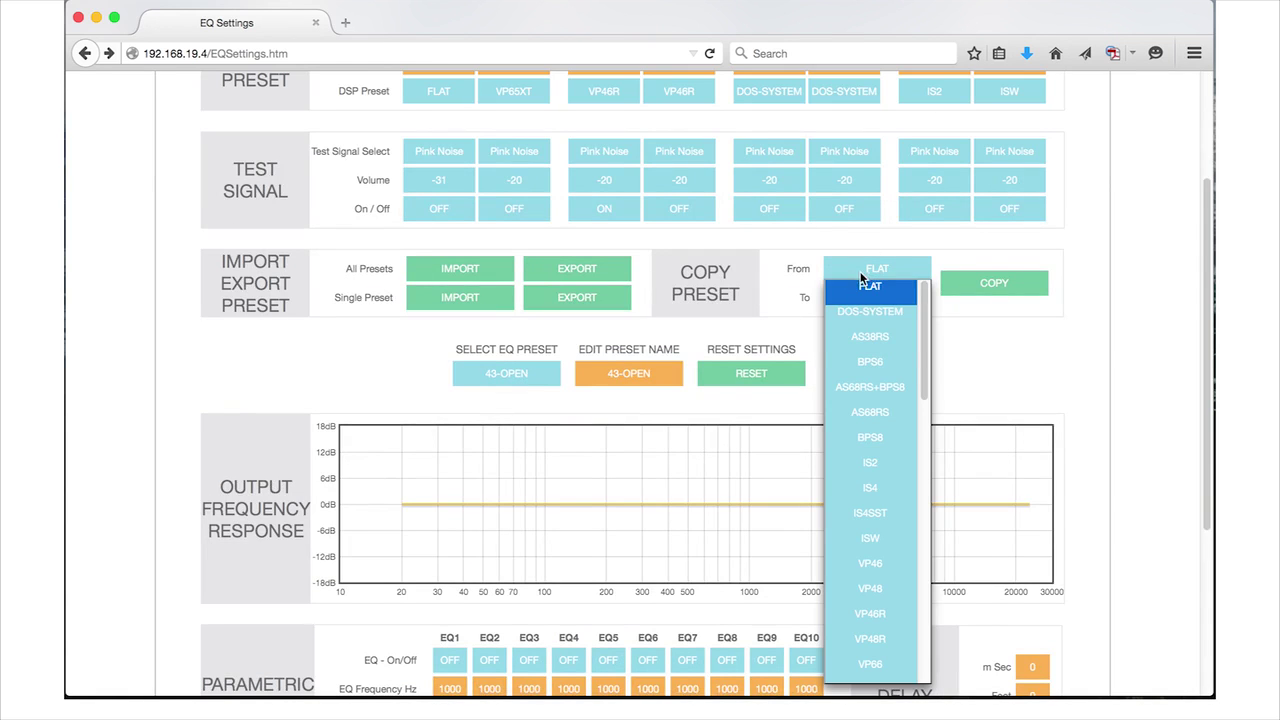
{"action": "left_click", "coordinate": [865, 340]}
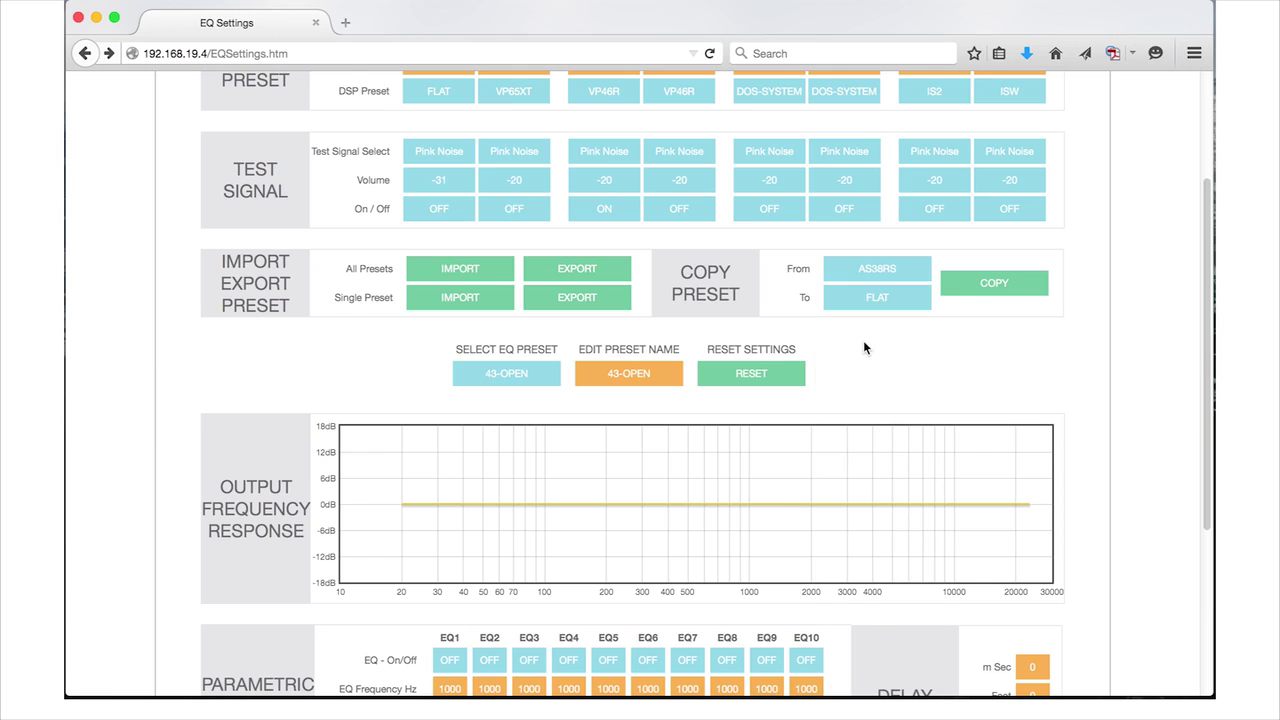
{"action": "left_click", "coordinate": [881, 293]}
{"action": "scroll", "coordinate": [883, 450], "scroll_direction": "down", "scroll_amount": 5}
{"action": "scroll", "coordinate": [881, 462], "scroll_direction": "down", "scroll_amount": 5}
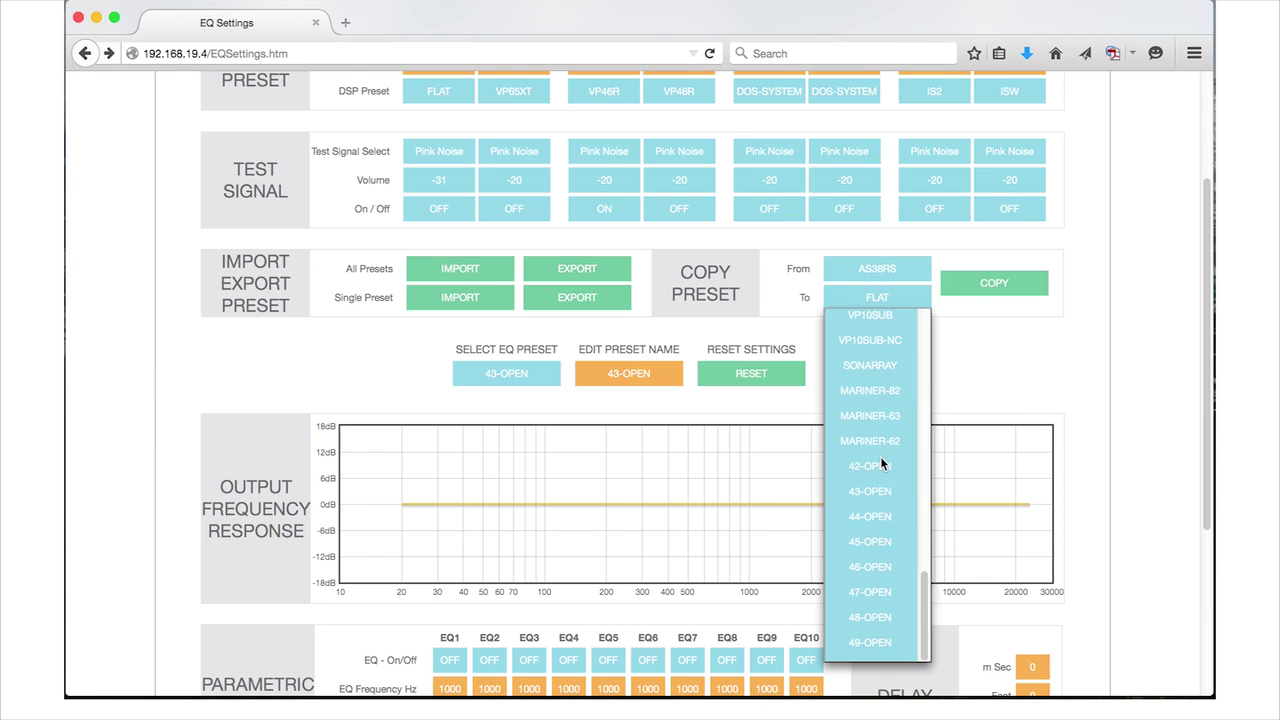
{"action": "left_click", "coordinate": [875, 490]}
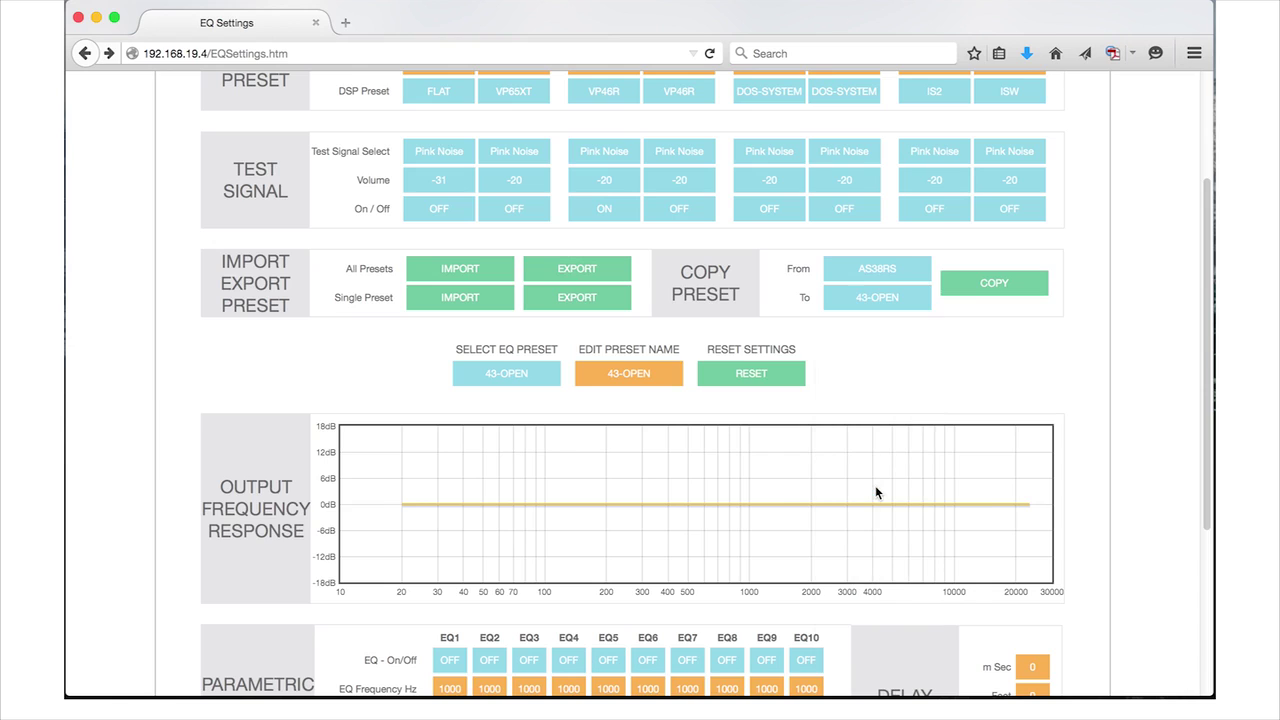
{"action": "left_click", "coordinate": [979, 283]}
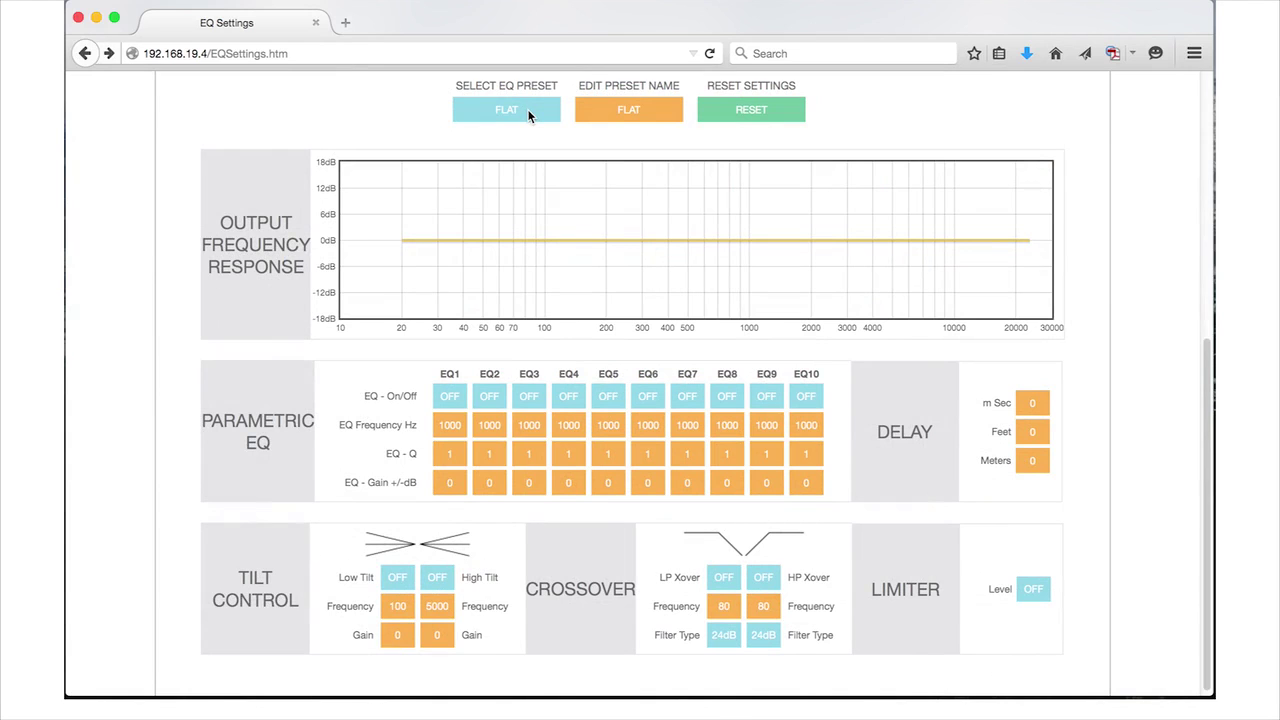
- Load the AS38RS copy listed between 42-OPEN and 44-OPEN as the current EQ preset
{"action": "left_click", "coordinate": [529, 116]}
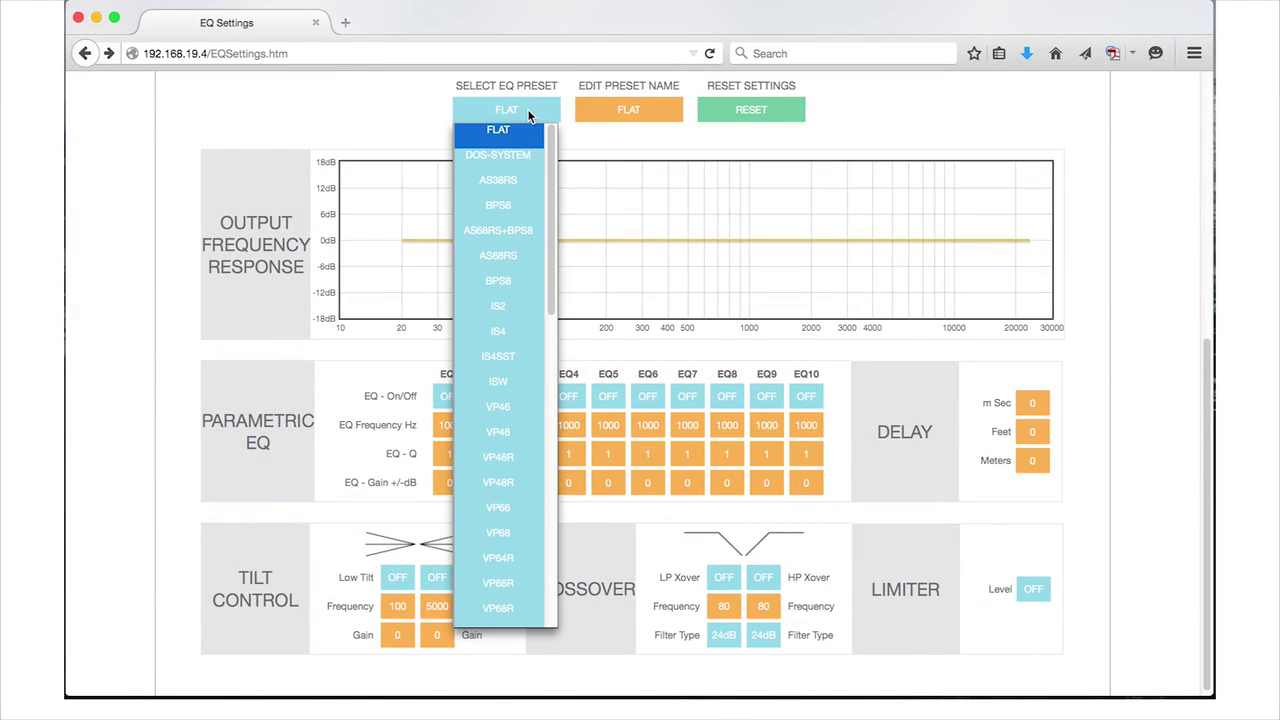
{"action": "scroll", "coordinate": [513, 437], "scroll_direction": "down", "scroll_amount": 10}
{"action": "scroll", "coordinate": [513, 437], "scroll_direction": "down", "scroll_amount": 5}
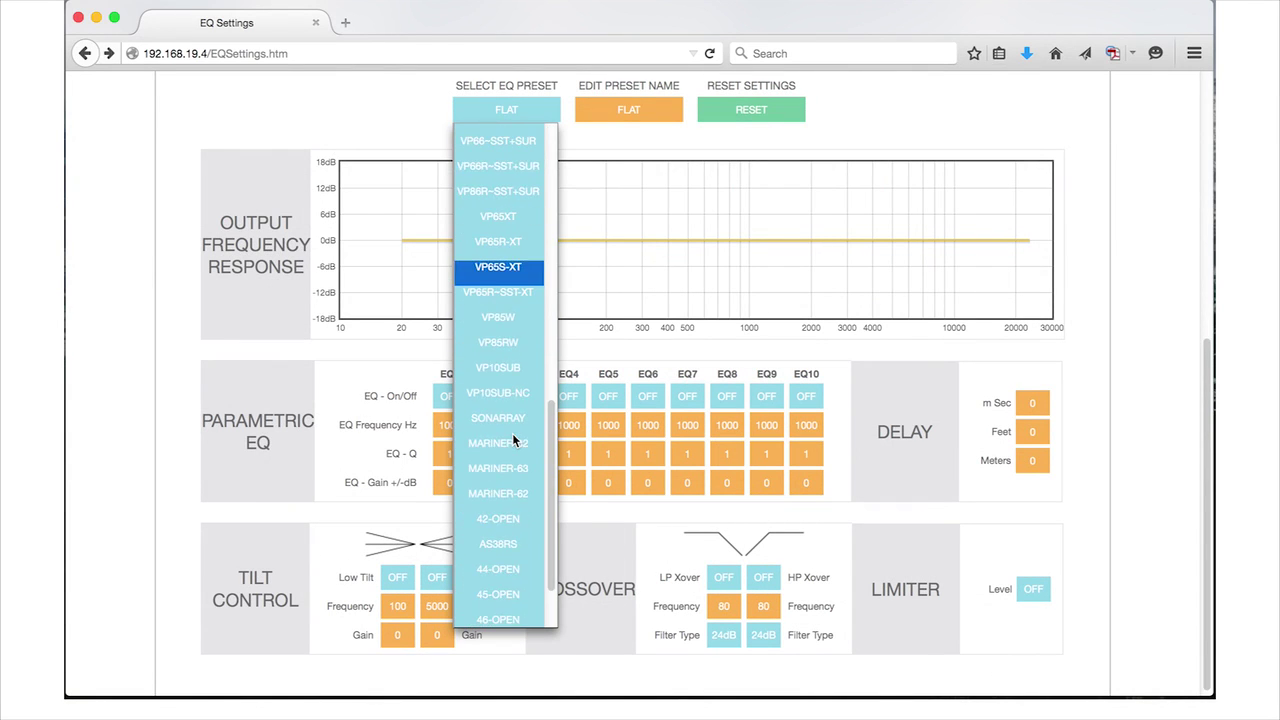
{"action": "left_click", "coordinate": [507, 497]}
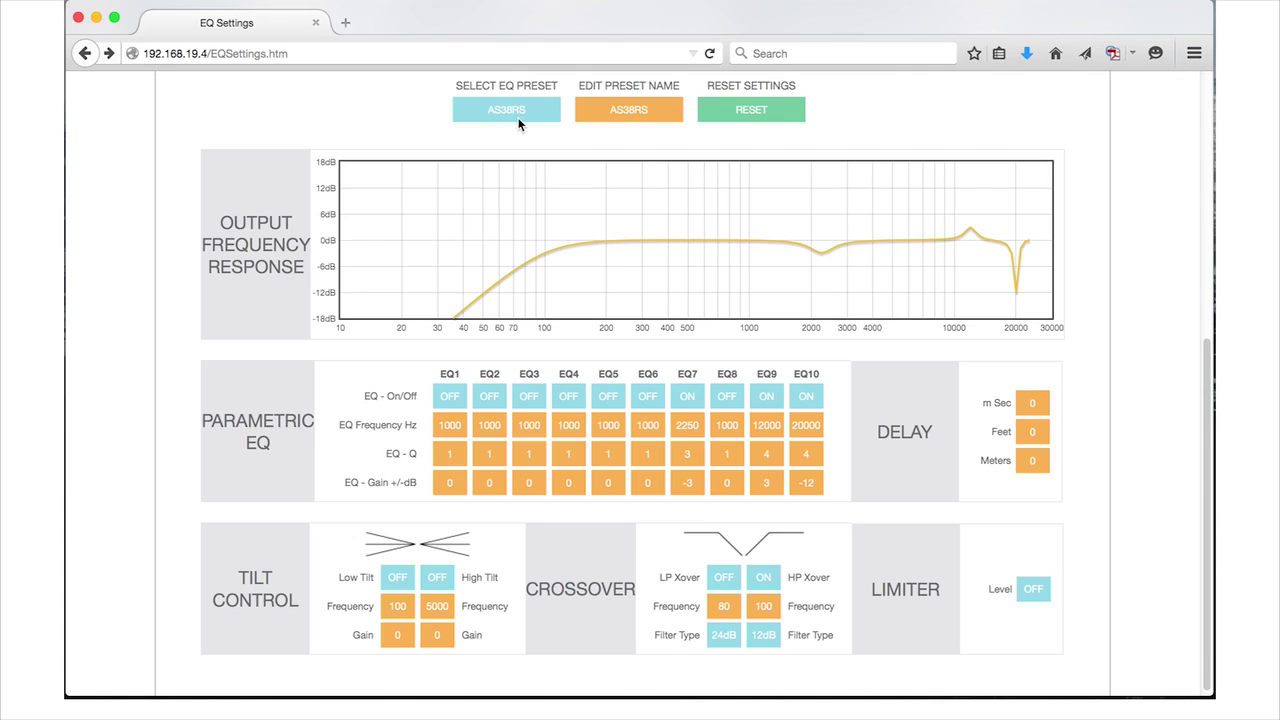
- Rename the current EQ preset as AS38RSJH and reset all of its settings, accepting their deletion
{"action": "left_click", "coordinate": [651, 113]}
{"action": "type", "text": "JH"}
{"action": "key", "text": "Return"}
{"action": "left_click", "coordinate": [753, 112]}
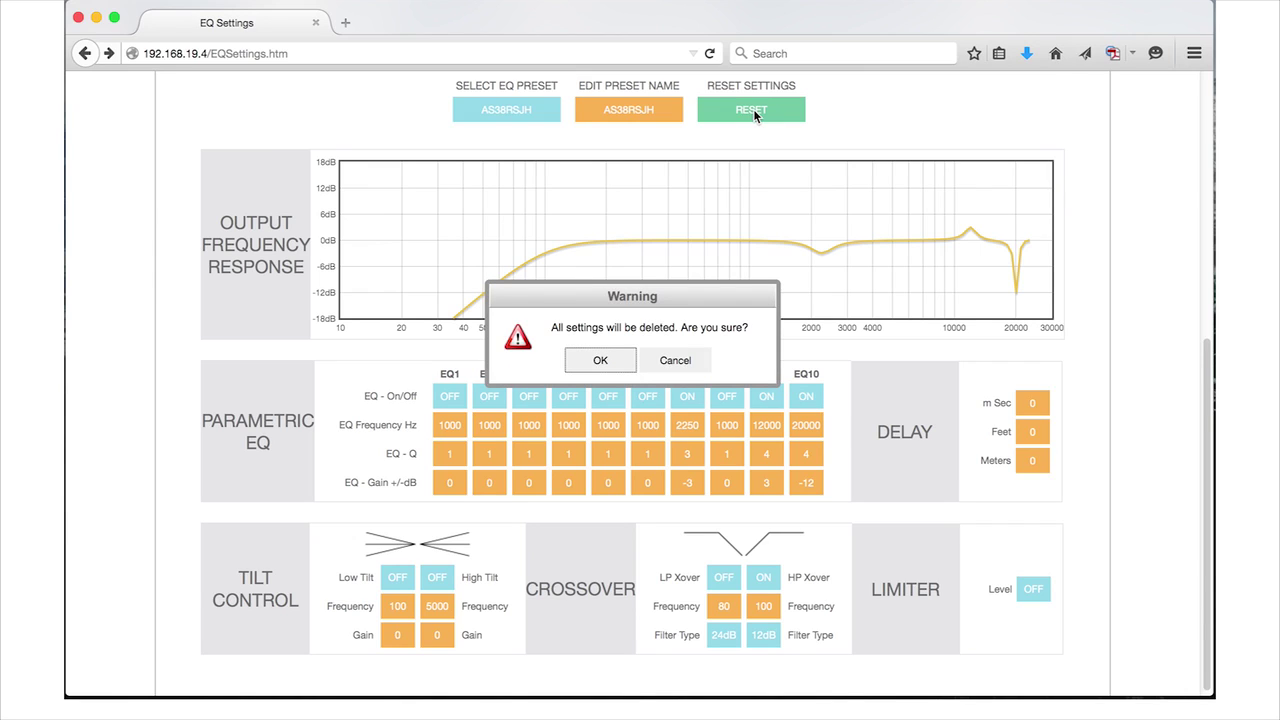
{"action": "left_click", "coordinate": [601, 360]}
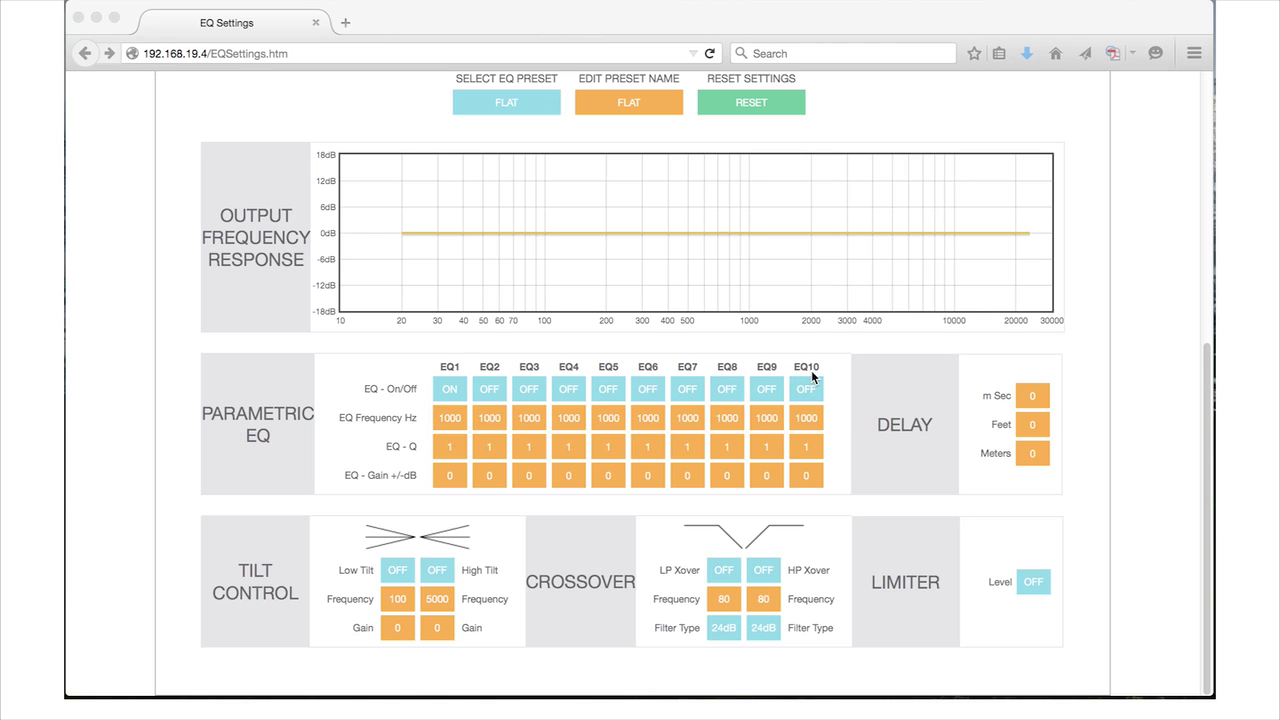
- Leave parametric band EQ1 switched on and set its frequency to 500 Hz, Q to 24 and gain to 8 dB
{"action": "left_click", "coordinate": [450, 395]}
{"action": "left_click", "coordinate": [451, 395]}
{"action": "left_click", "coordinate": [451, 395]}
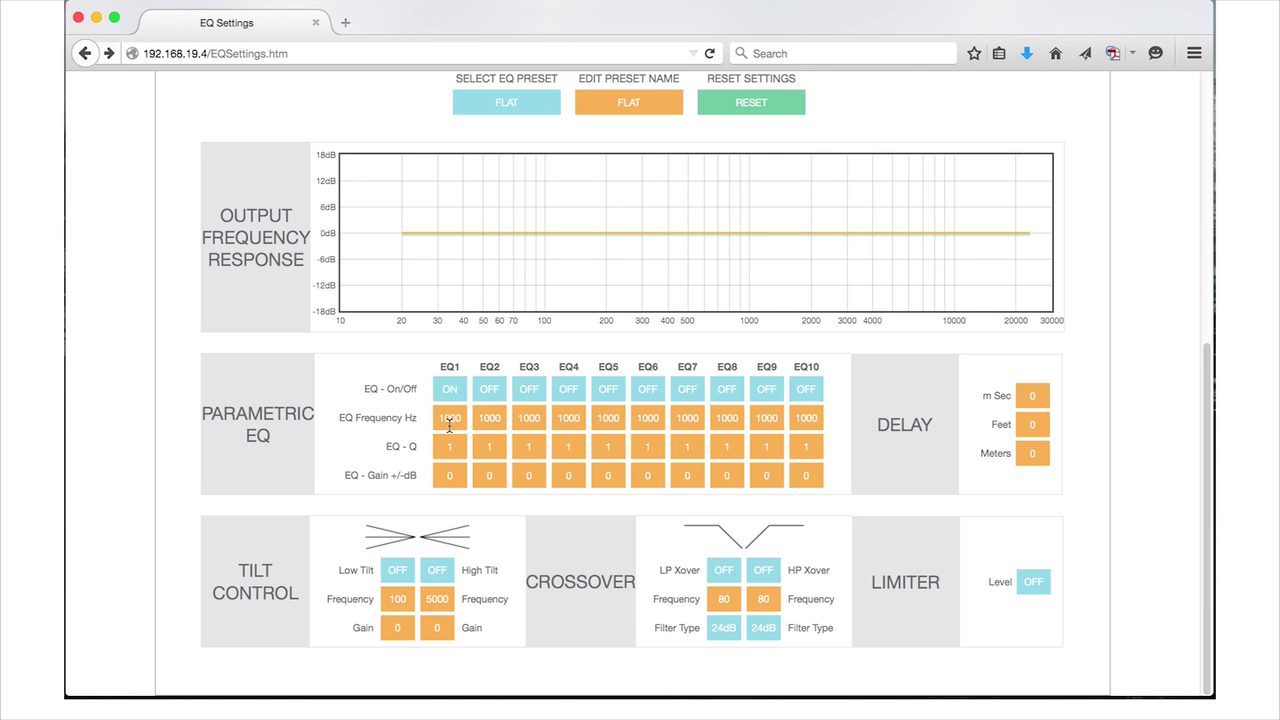
{"action": "left_click_drag", "start_coordinate": [460, 421], "coordinate": [427, 419]}
{"action": "type", "text": "500"}
{"action": "left_click_drag", "start_coordinate": [458, 448], "coordinate": [432, 448]}
{"action": "type", "text": "24"}
{"action": "left_click", "coordinate": [433, 475]}
{"action": "type", "text": "8"}
{"action": "left_click", "coordinate": [490, 476]}
- Try a delay of 4 milliseconds and replace it with a delay of 2 feet
{"action": "left_click_drag", "start_coordinate": [1037, 396], "coordinate": [1014, 396]}
{"action": "type", "text": "4"}
{"action": "left_click_drag", "start_coordinate": [1038, 425], "coordinate": [1010, 425]}
{"action": "left_click_drag", "start_coordinate": [1047, 425], "coordinate": [1009, 425]}
{"action": "type", "text": "2"}
{"action": "left_click", "coordinate": [1044, 454]}
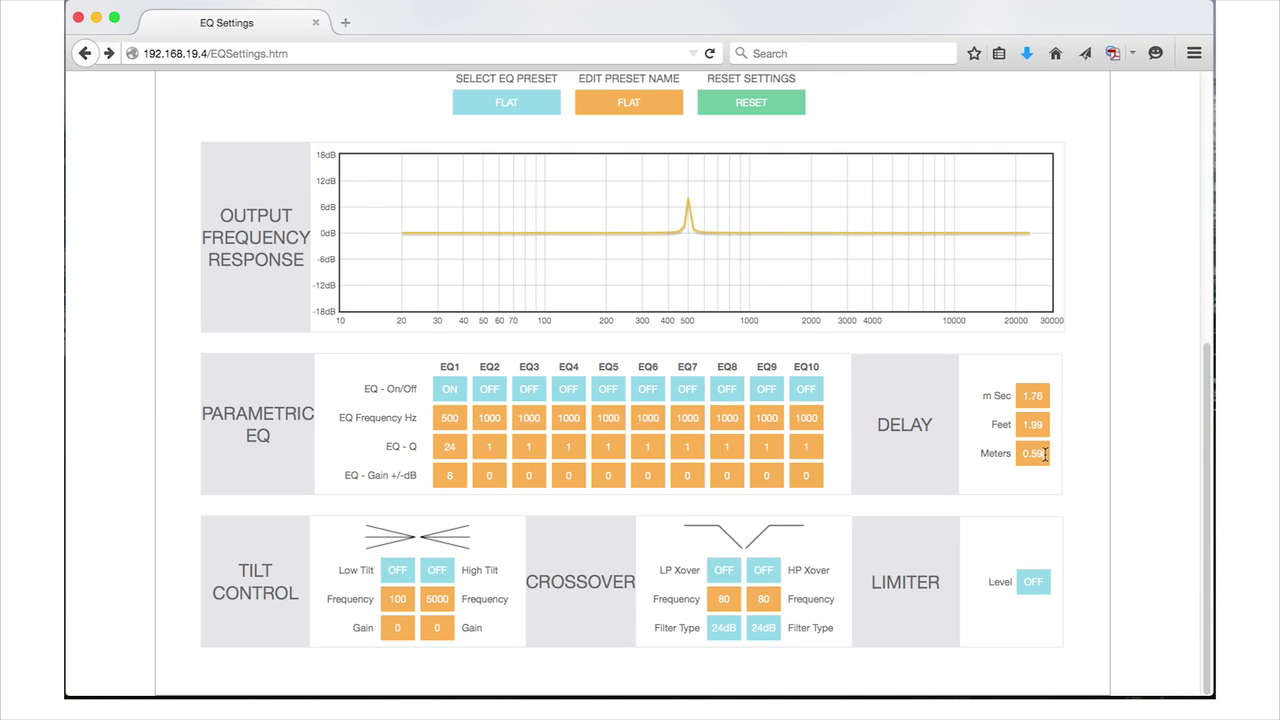
- Set the delay to 12 milliseconds
{"action": "left_click_drag", "start_coordinate": [1046, 397], "coordinate": [1003, 397]}
{"action": "type", "text": "12"}
{"action": "left_click", "coordinate": [1047, 426]}
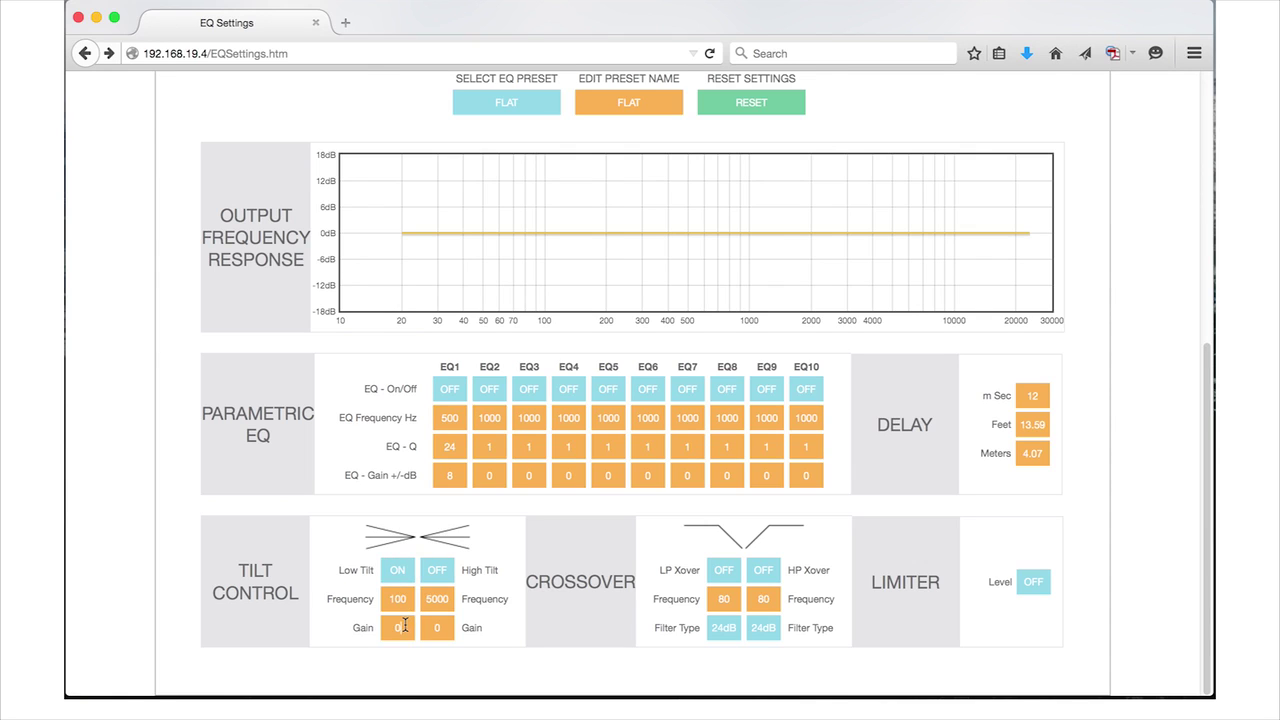
- Set the low tilt gain to 3, switch on the high tilt and set its gain to -3
{"action": "left_click_drag", "start_coordinate": [405, 625], "coordinate": [385, 628]}
{"action": "type", "text": "3"}
{"action": "left_click", "coordinate": [447, 578]}
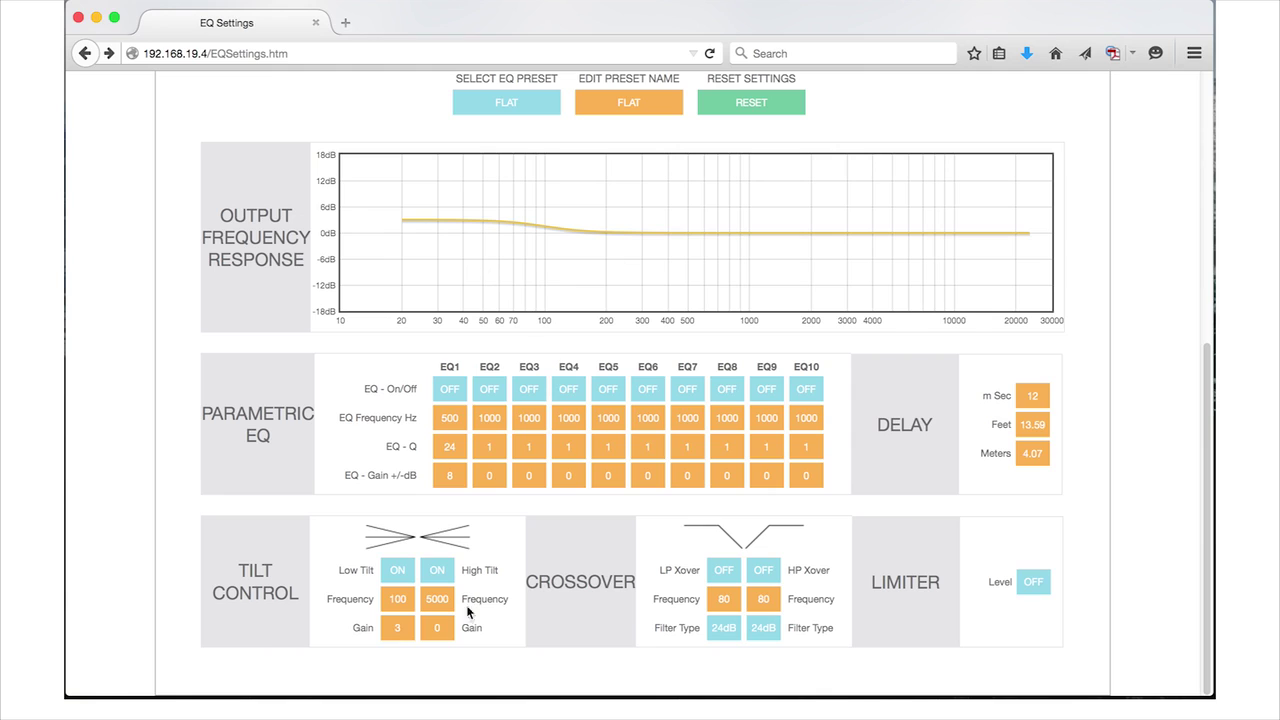
{"action": "left_click_drag", "start_coordinate": [449, 634], "coordinate": [425, 632]}
{"action": "type", "text": "-3"}
{"action": "left_click", "coordinate": [449, 602]}
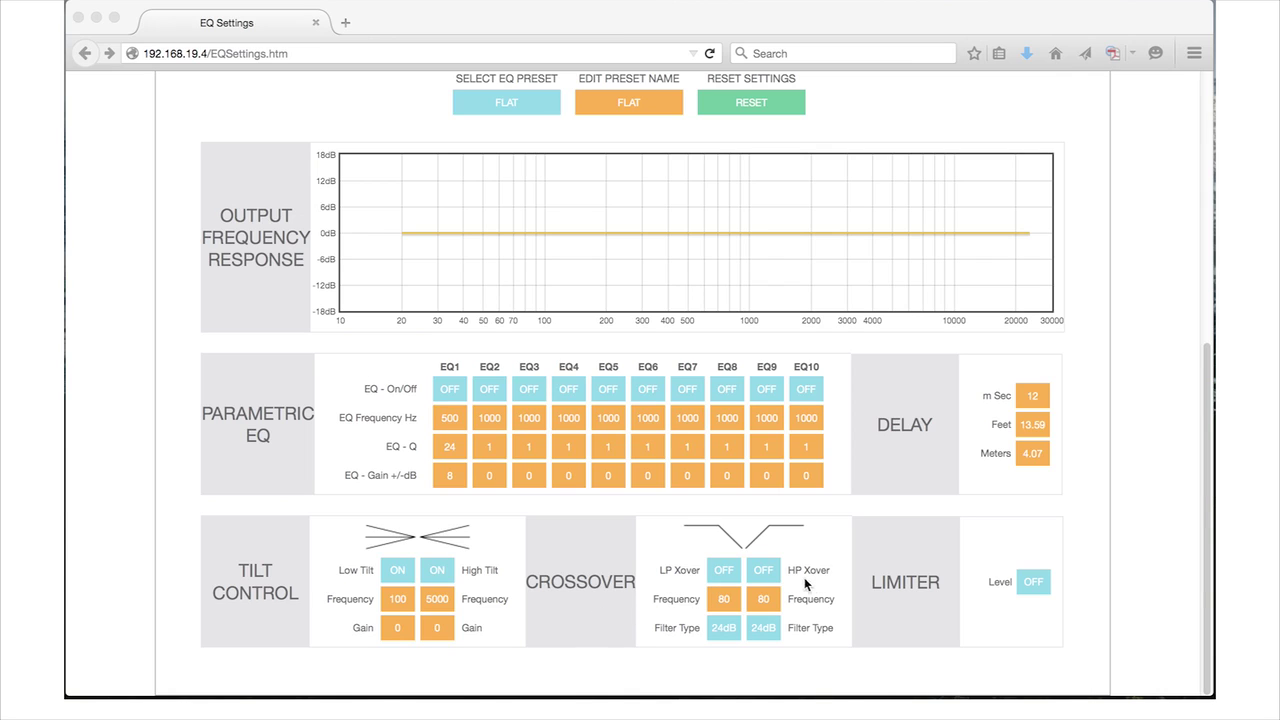
- Switch on the low-pass crossover, set its frequency to 100 Hz and switch it off again
{"action": "left_click", "coordinate": [723, 570]}
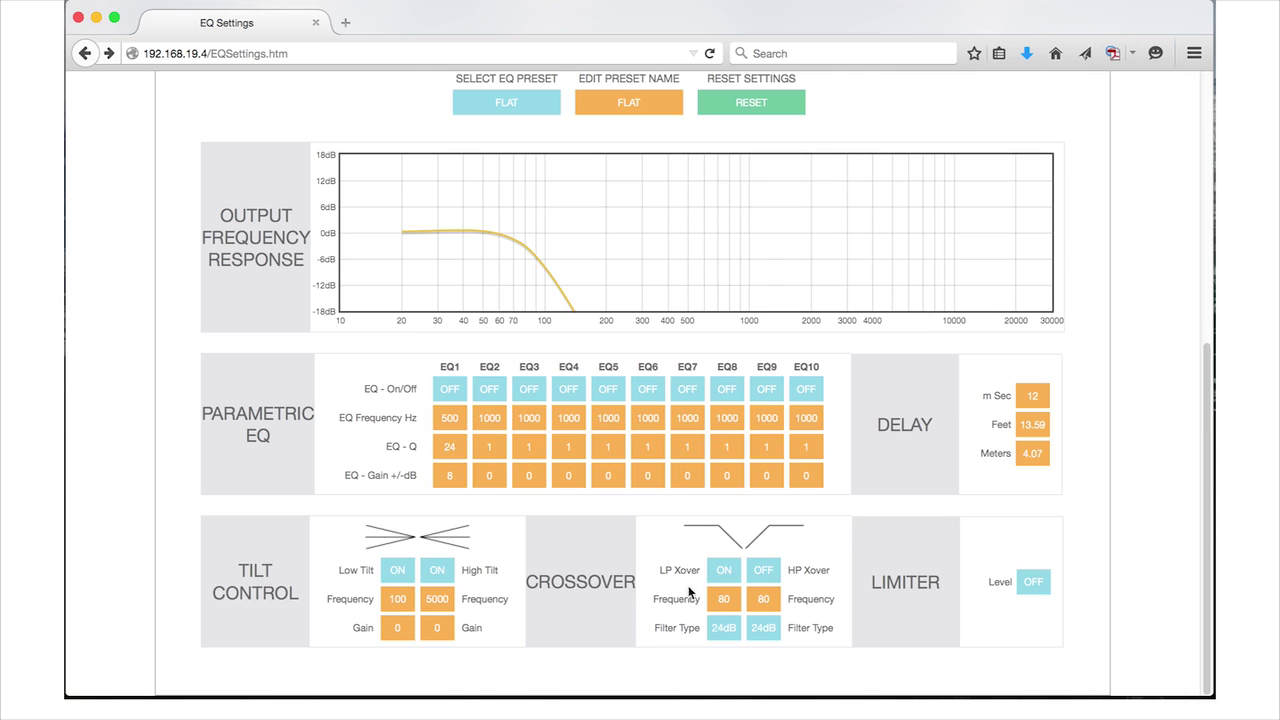
{"action": "left_click_drag", "start_coordinate": [734, 603], "coordinate": [697, 600]}
{"action": "type", "text": "100"}
{"action": "left_click", "coordinate": [685, 621]}
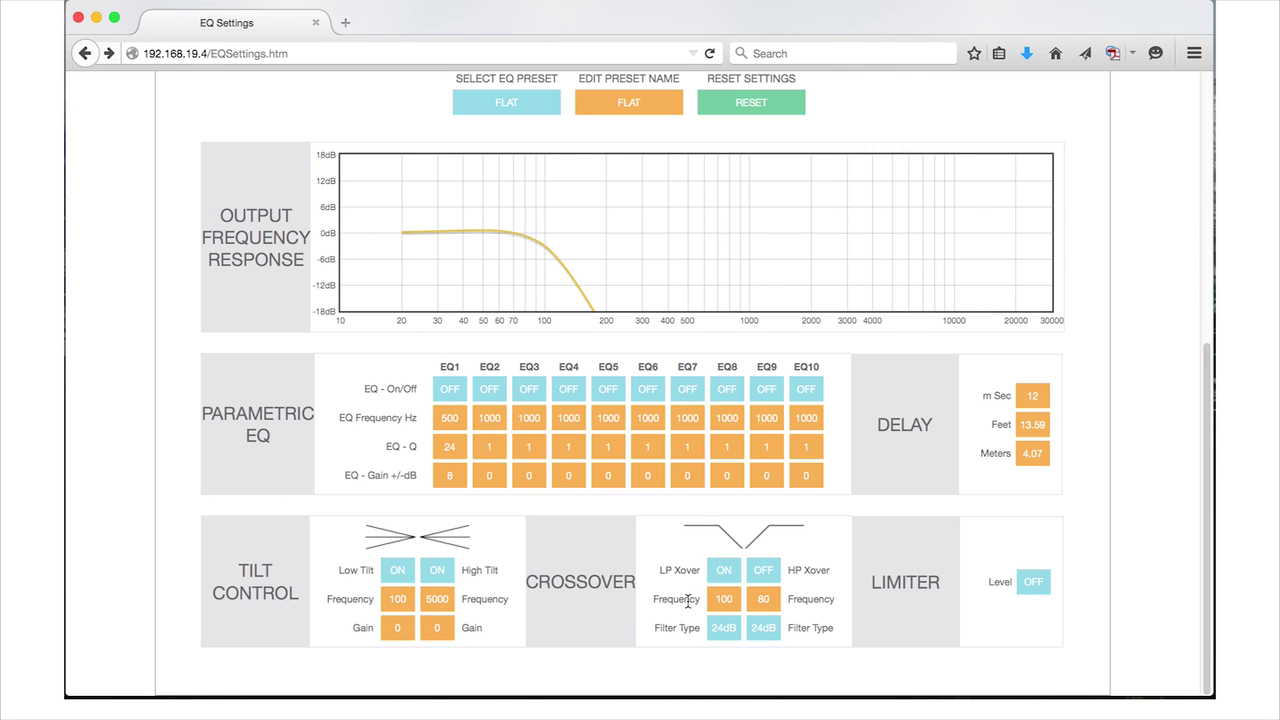
{"action": "left_click", "coordinate": [721, 572]}
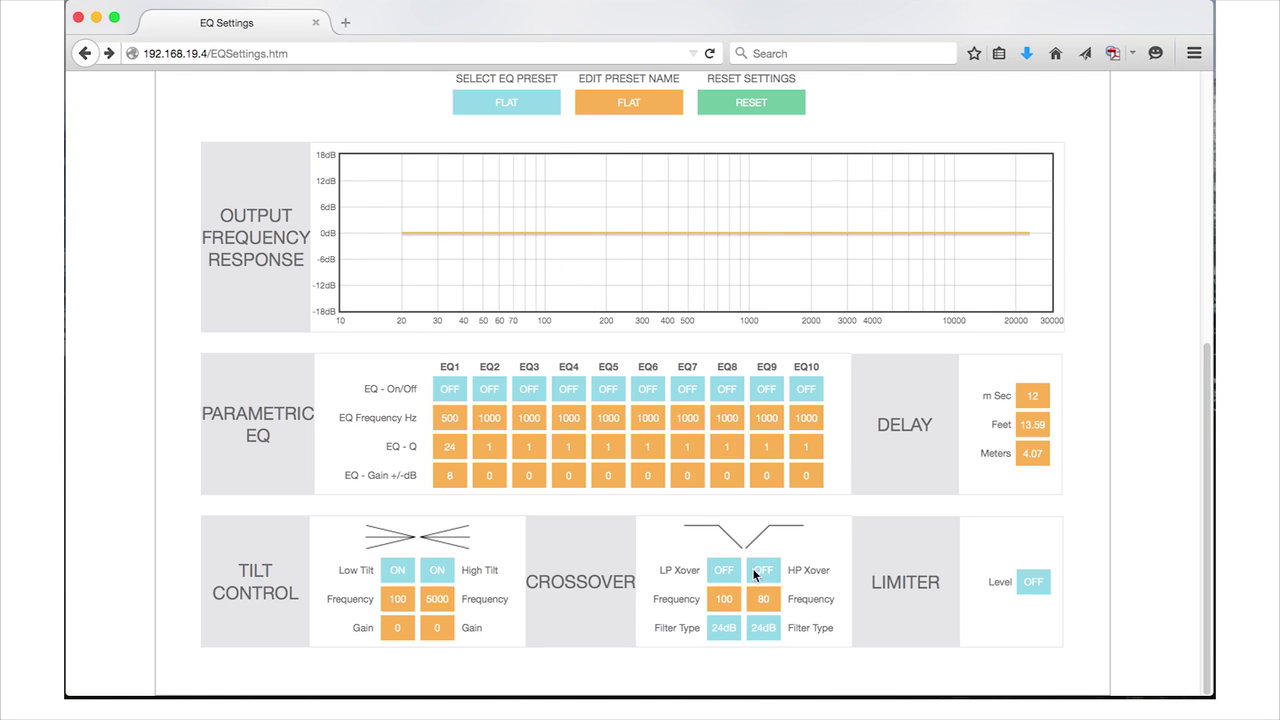
- Switch on the high-pass crossover, set its frequency to 100 Hz and switch it off again
{"action": "left_click", "coordinate": [766, 571]}
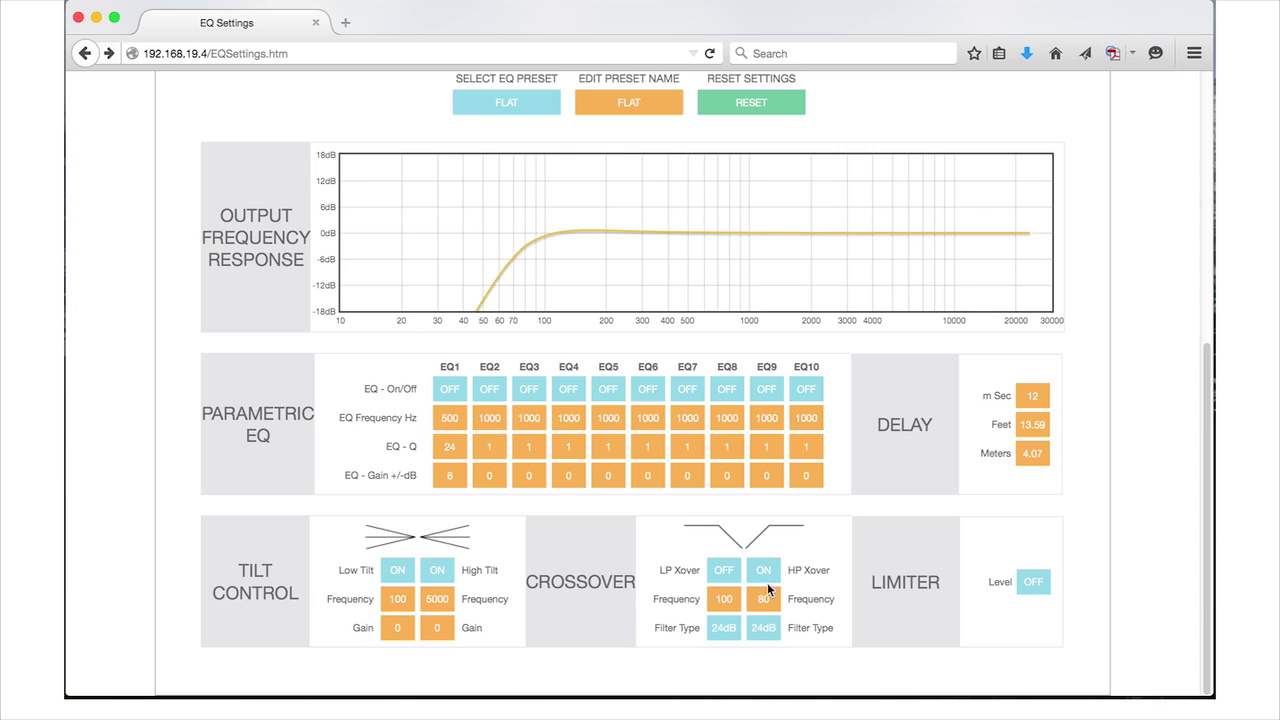
{"action": "left_click_drag", "start_coordinate": [771, 600], "coordinate": [746, 598]}
{"action": "type", "text": "100"}
{"action": "left_click", "coordinate": [812, 601]}
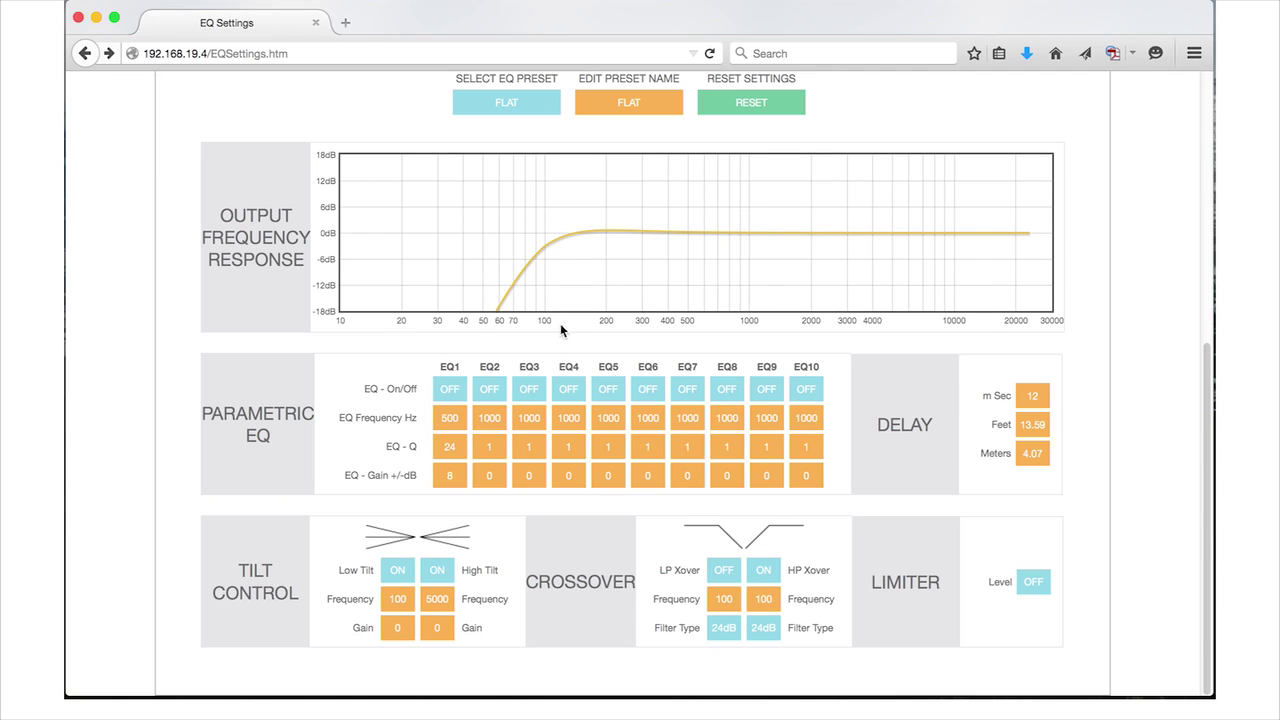
{"action": "left_click", "coordinate": [765, 571]}
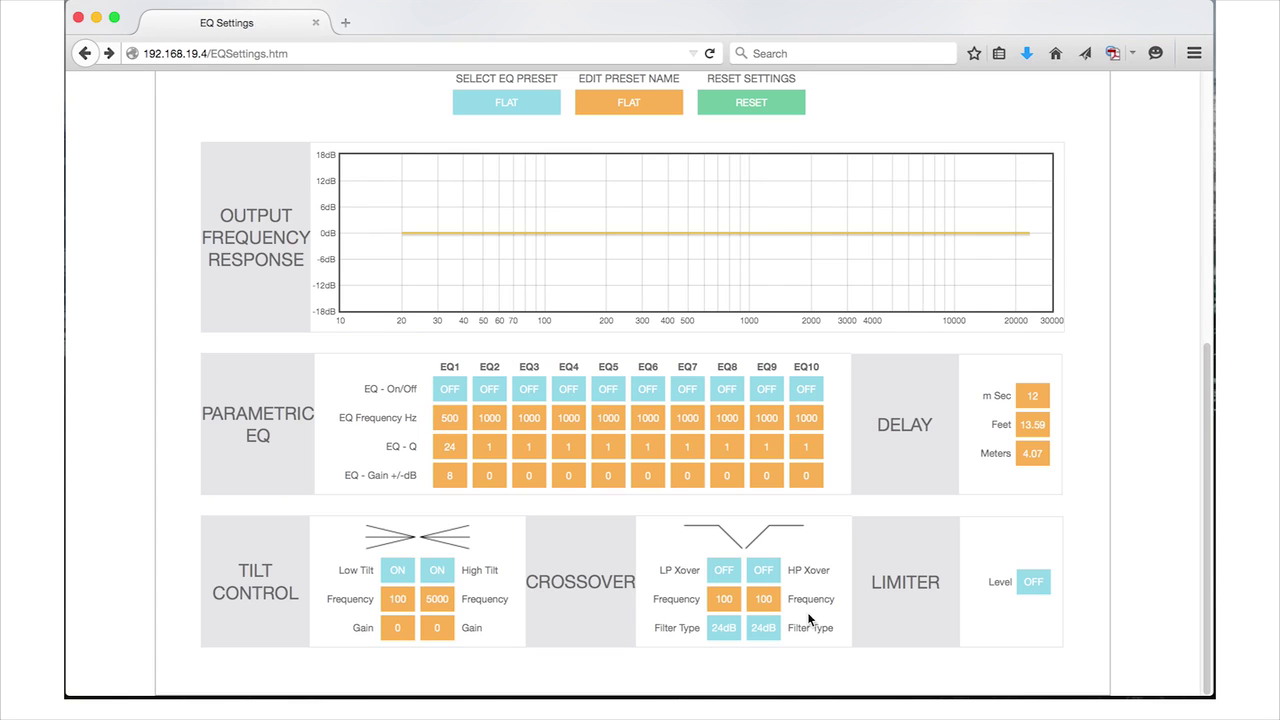
- With the high-pass crossover active, try its 12dB, 18dB and 24dB filter types in turn
{"action": "left_click", "coordinate": [767, 630]}
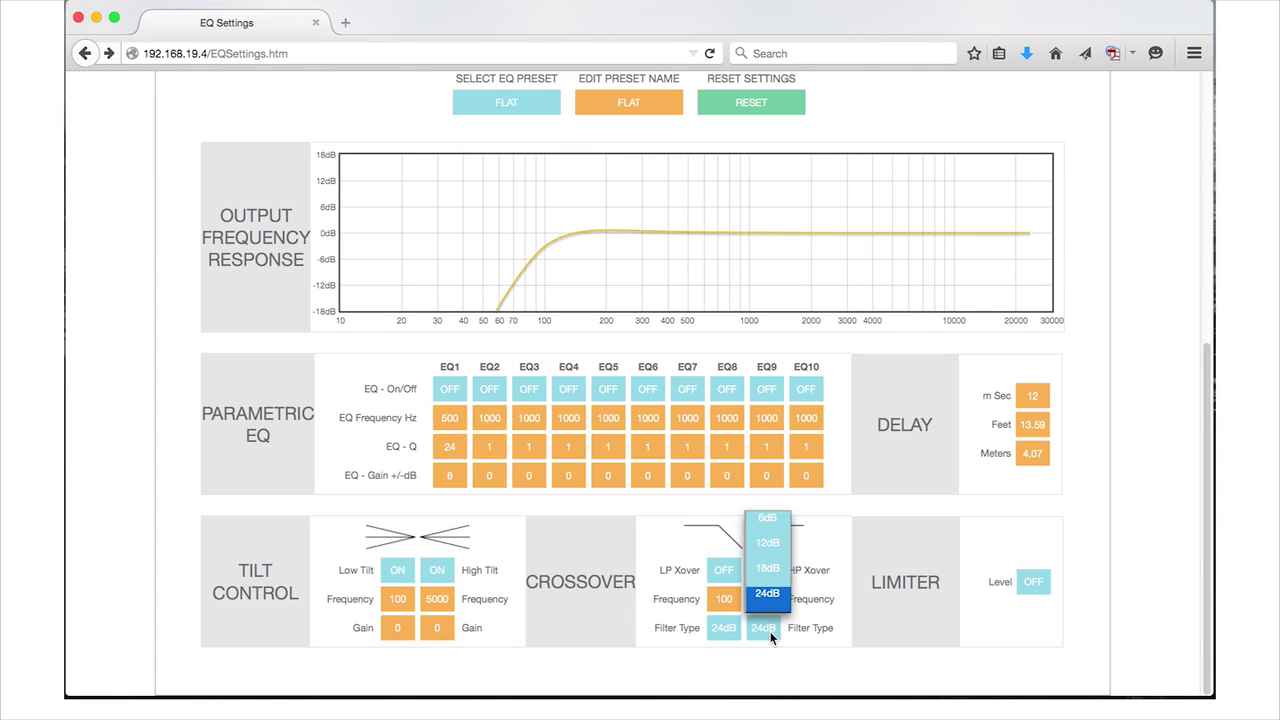
{"action": "left_click", "coordinate": [769, 544]}
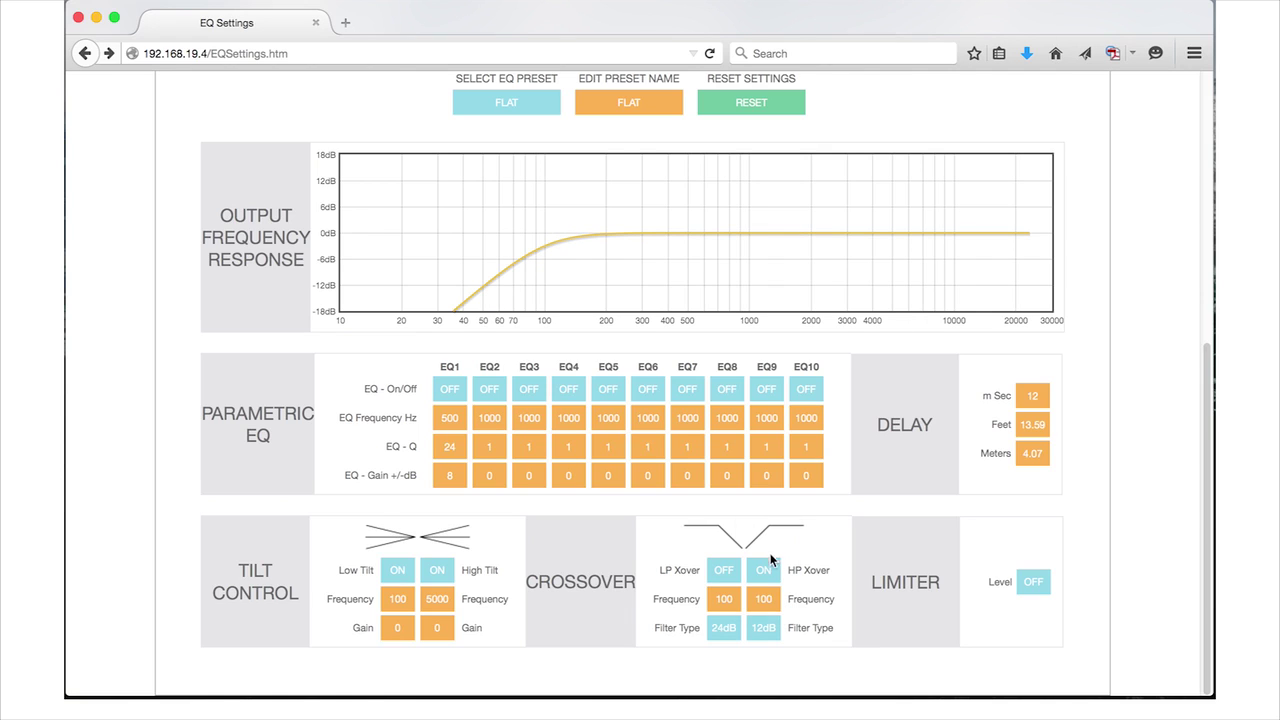
{"action": "left_click", "coordinate": [767, 630]}
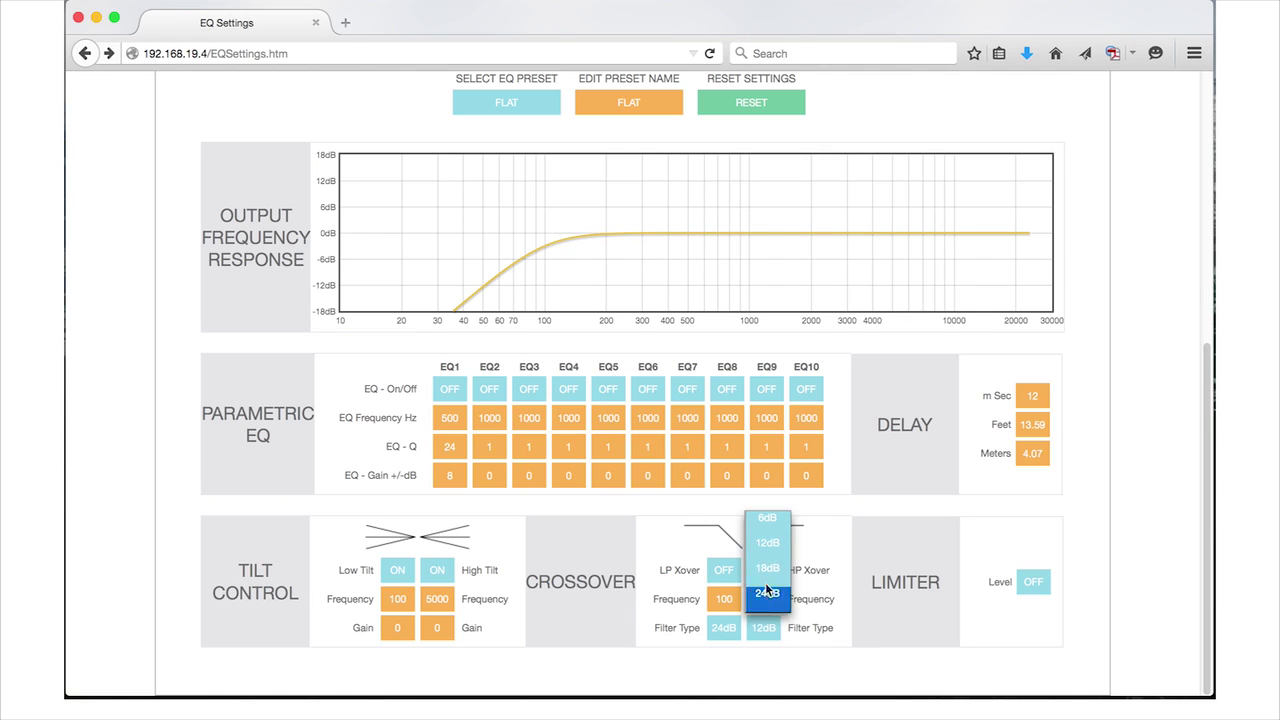
{"action": "left_click", "coordinate": [765, 577]}
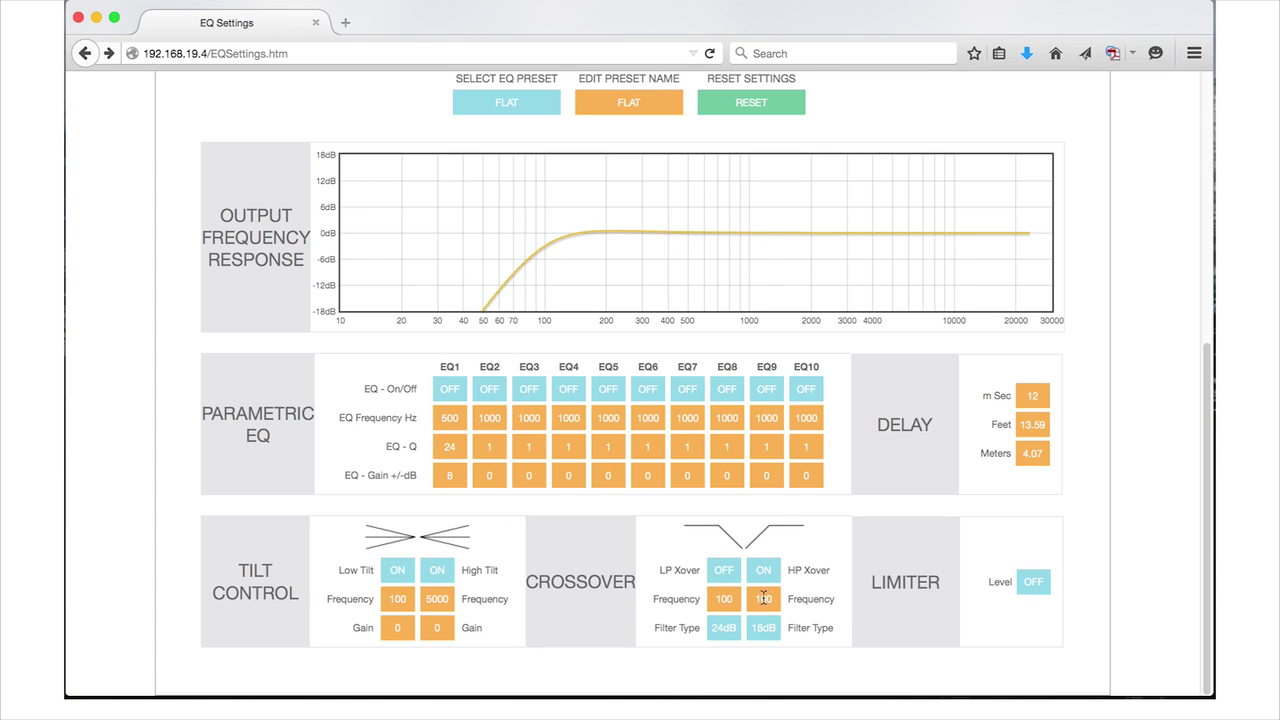
{"action": "left_click", "coordinate": [763, 624]}
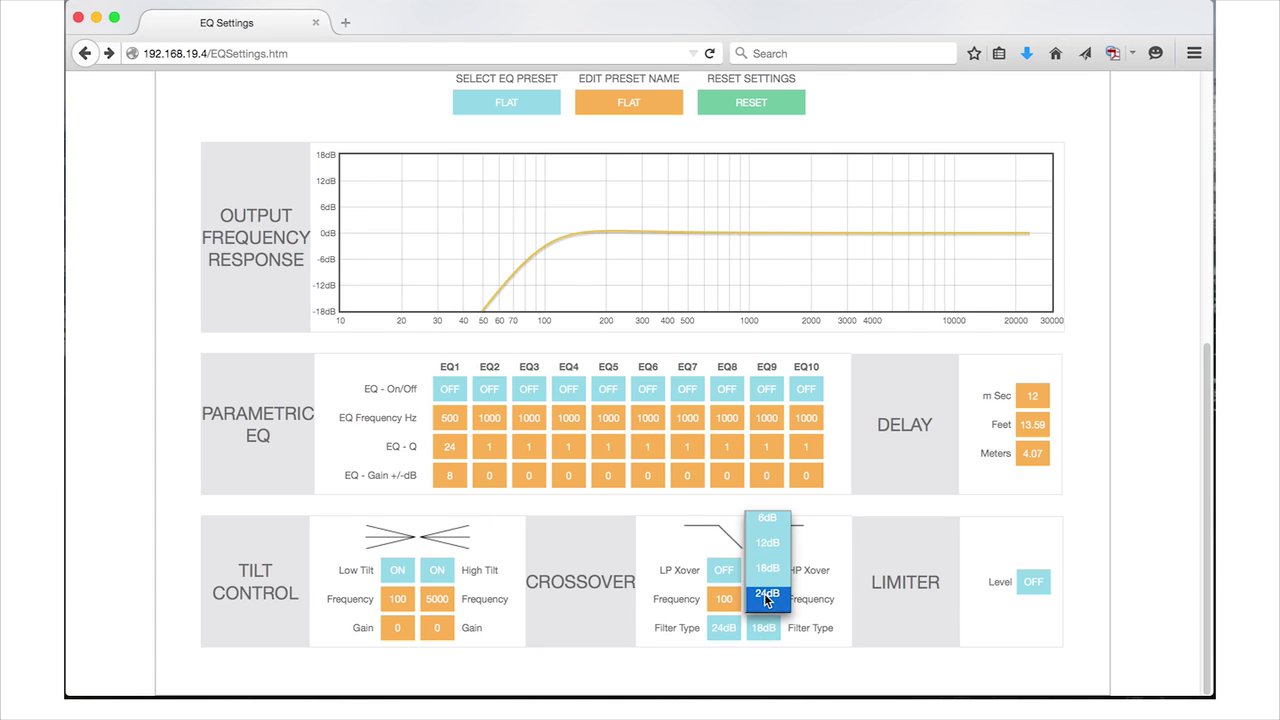
{"action": "left_click", "coordinate": [766, 594]}
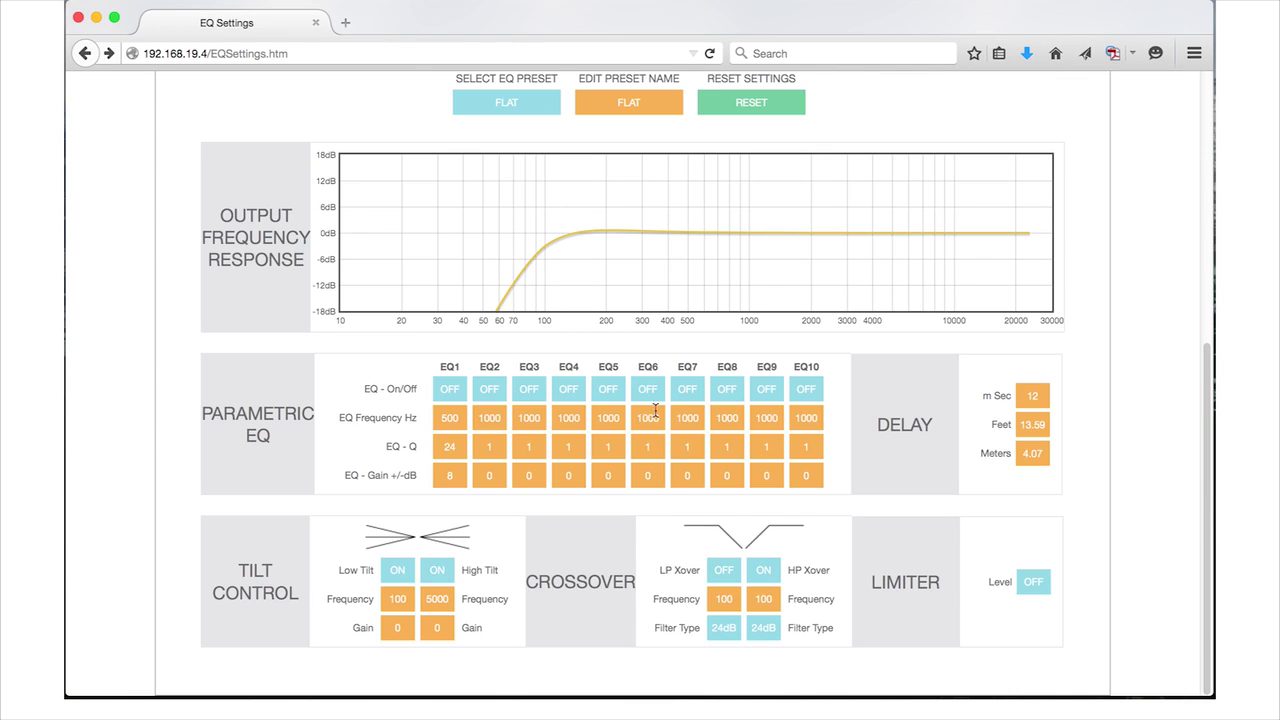
- Set the high-pass crossover's filter type to 6dB and switch that crossover off
{"action": "left_click", "coordinate": [761, 628]}
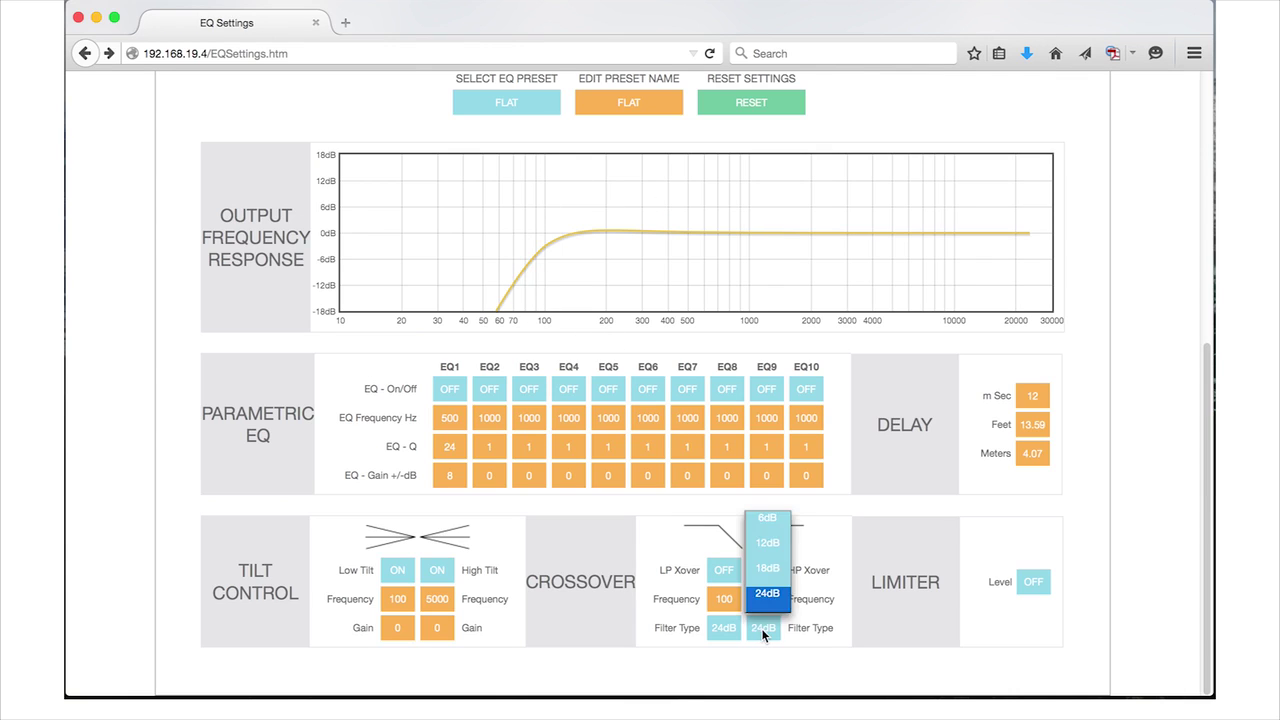
{"action": "left_click", "coordinate": [764, 516]}
{"action": "left_click", "coordinate": [767, 574]}
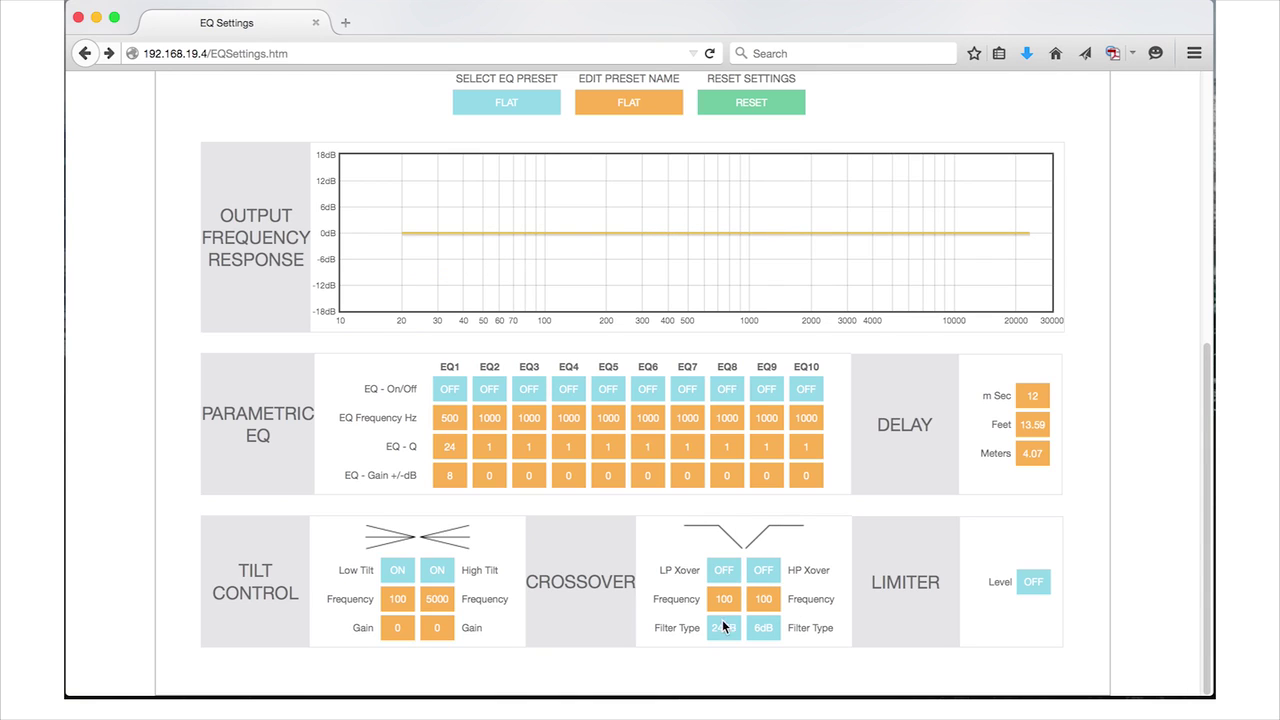
- Switch on the low-pass crossover, set its filter type to 12dB and switch it off again
{"action": "left_click", "coordinate": [722, 572]}
{"action": "left_click", "coordinate": [724, 628]}
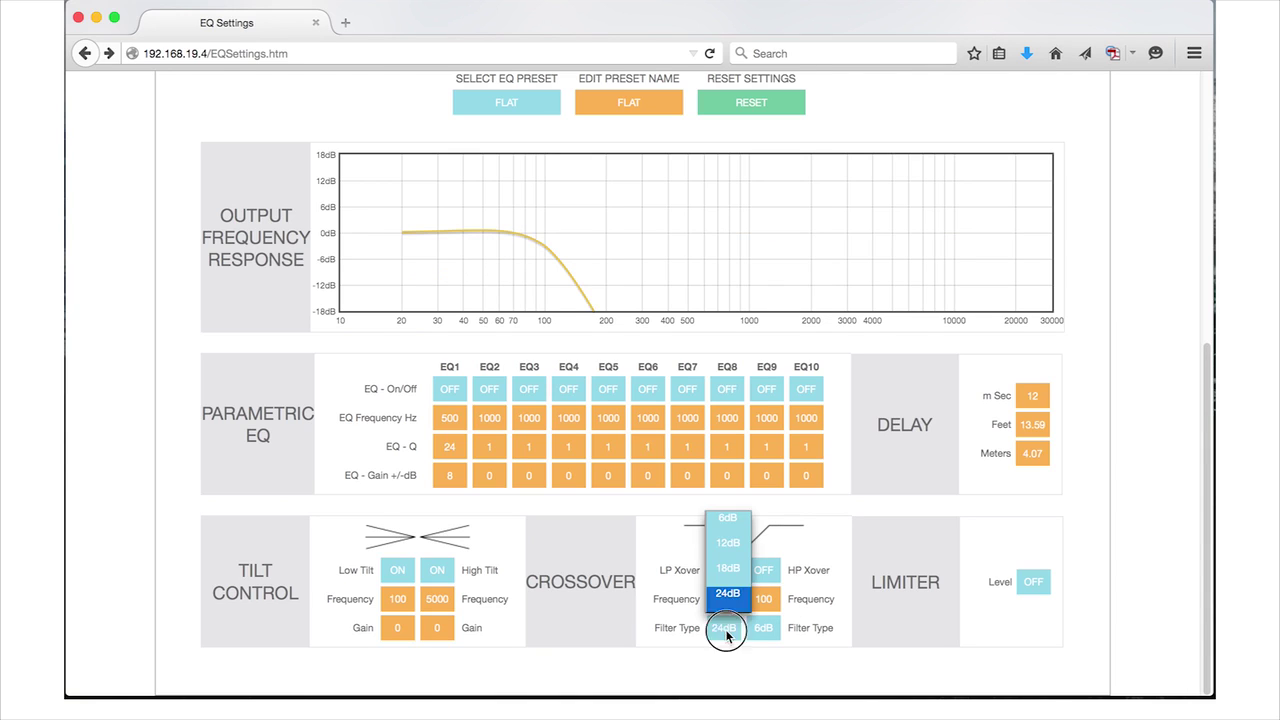
{"action": "left_click", "coordinate": [727, 553]}
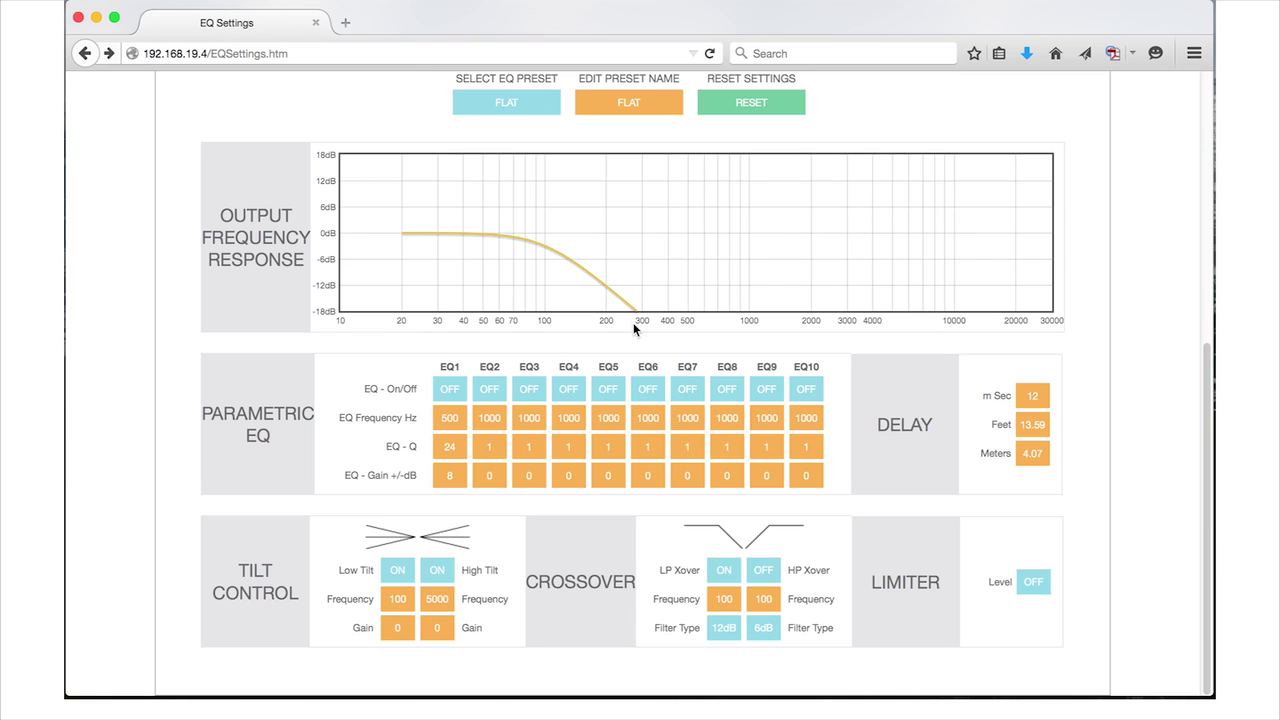
{"action": "left_click", "coordinate": [725, 575]}
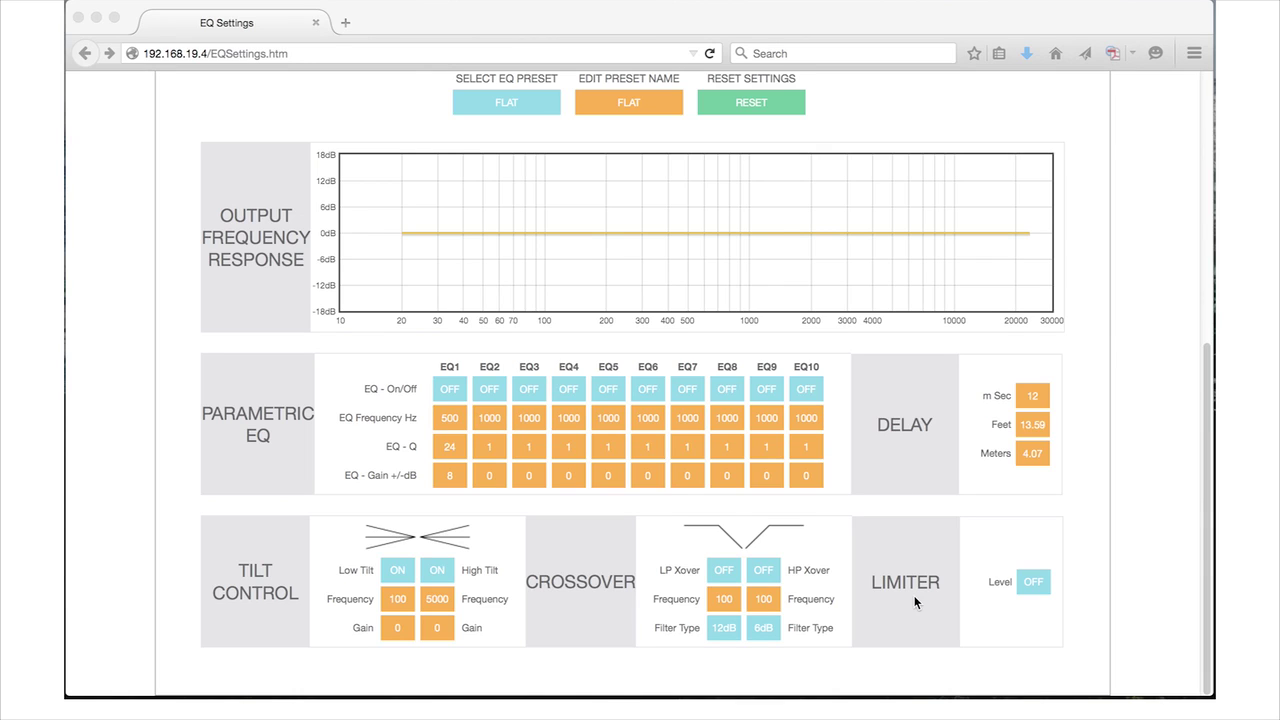
- Step the limiter level through -3dB and -6dB and leave it at -9dB
{"action": "left_click", "coordinate": [1038, 586]}
{"action": "left_click", "coordinate": [1040, 589]}
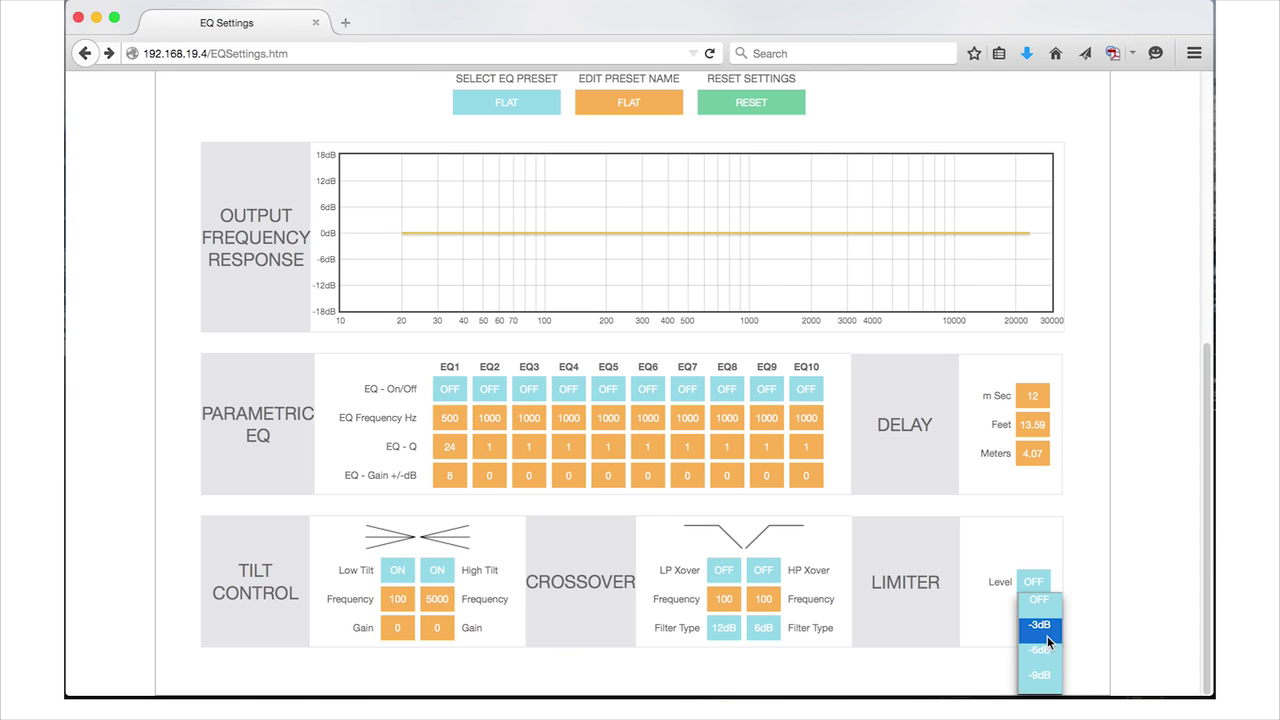
{"action": "left_click", "coordinate": [1046, 632]}
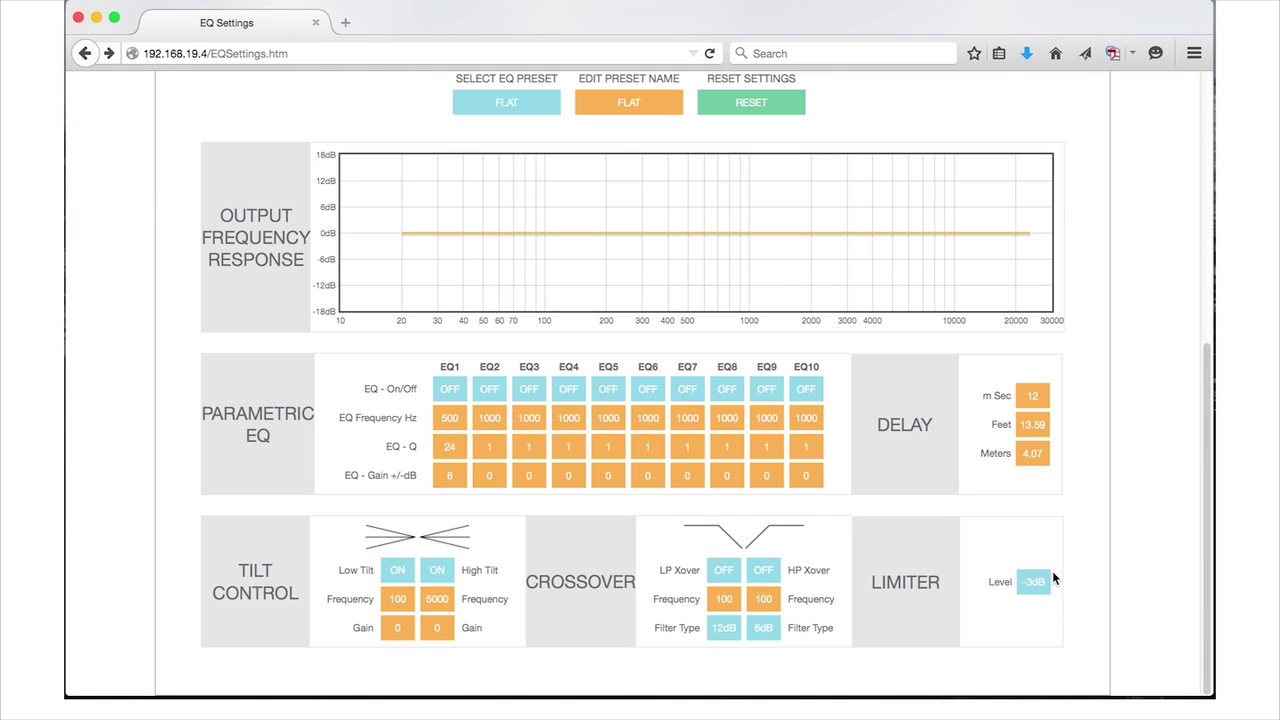
{"action": "left_click", "coordinate": [1037, 582]}
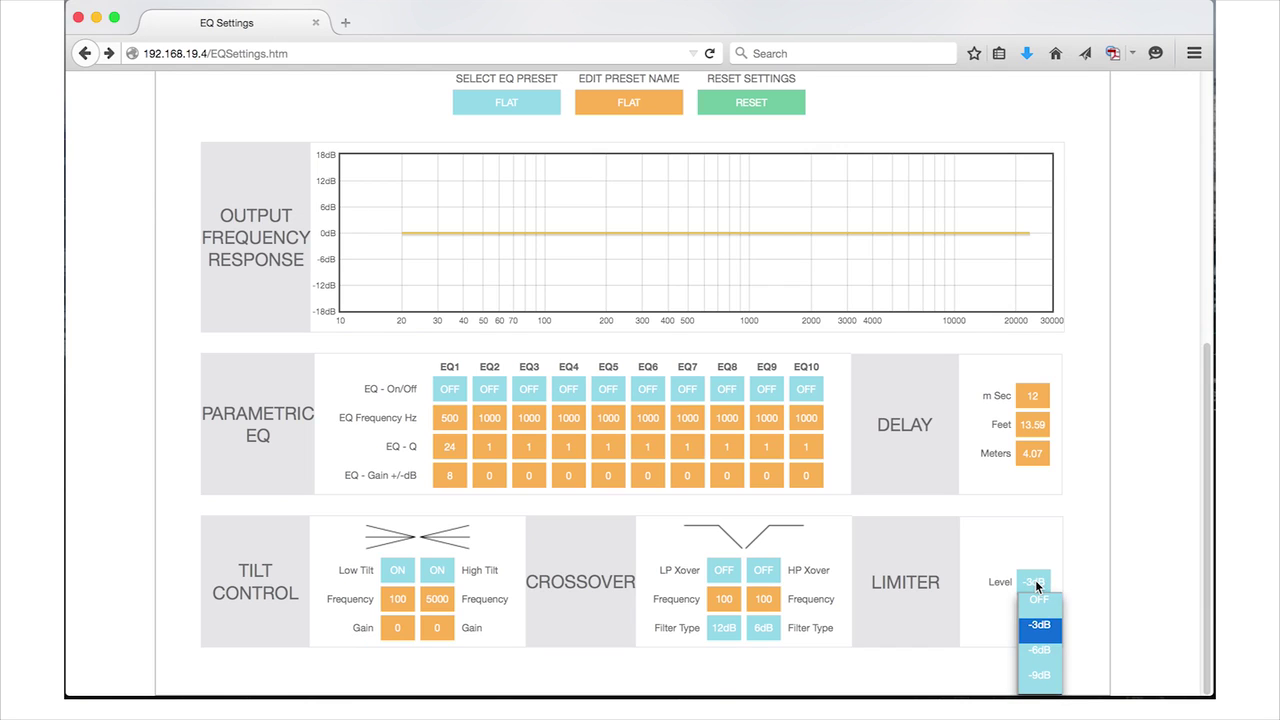
{"action": "left_click", "coordinate": [1040, 651]}
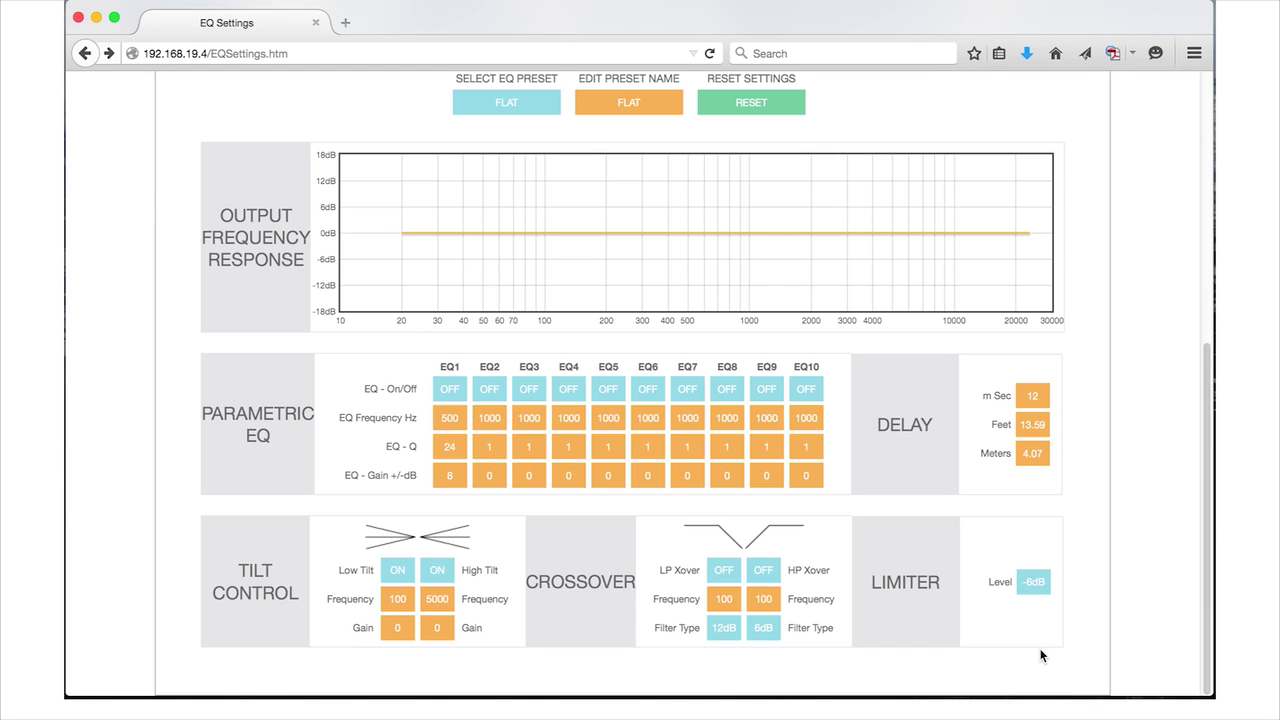
{"action": "left_click", "coordinate": [1045, 584]}
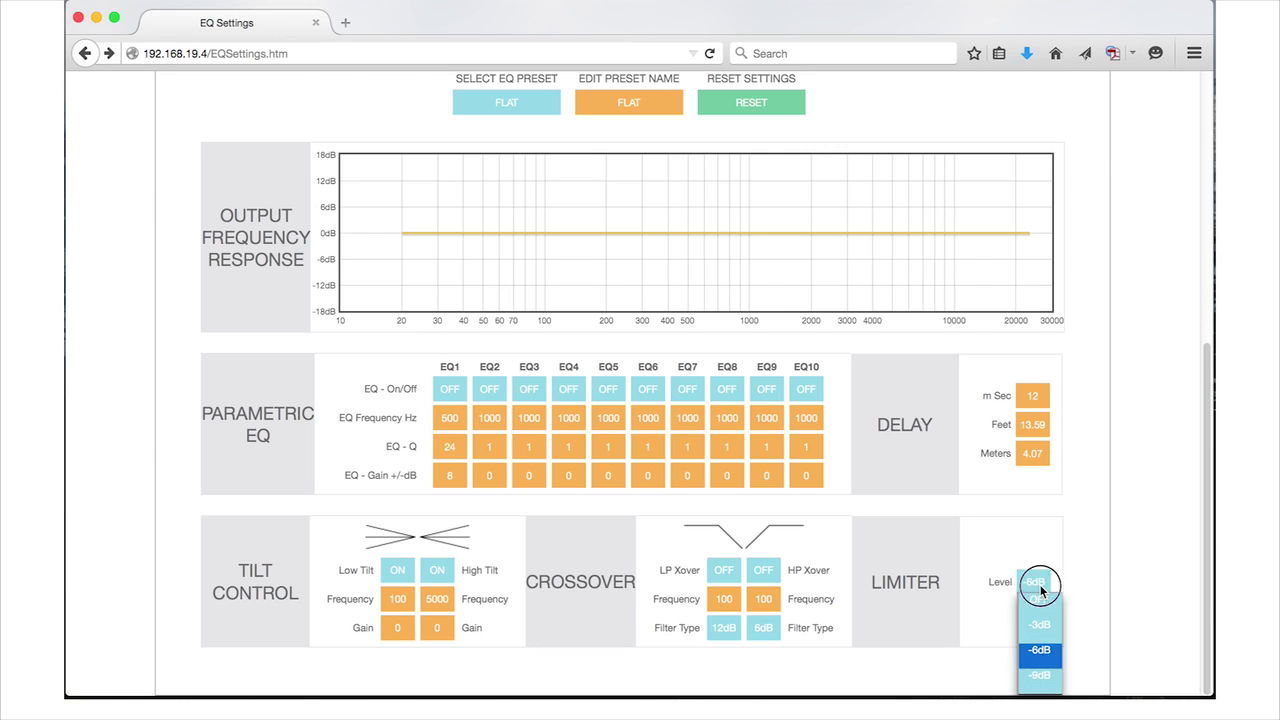
{"action": "left_click", "coordinate": [1043, 677]}
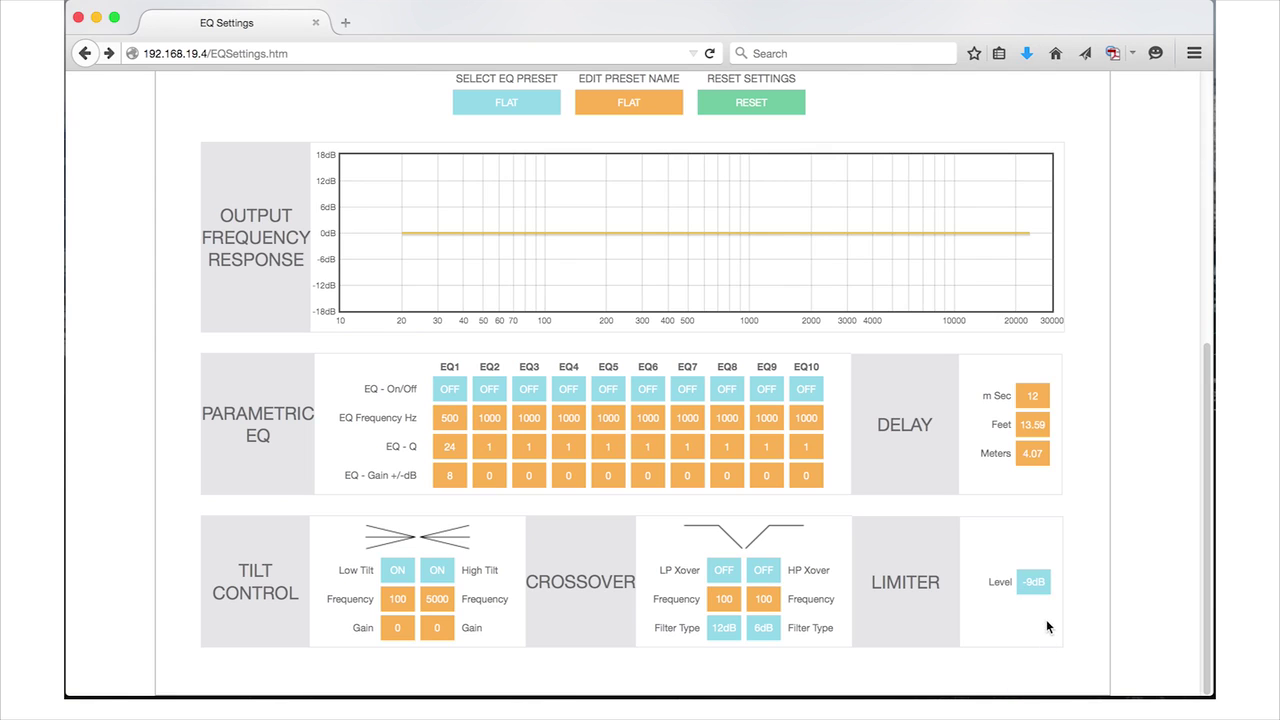